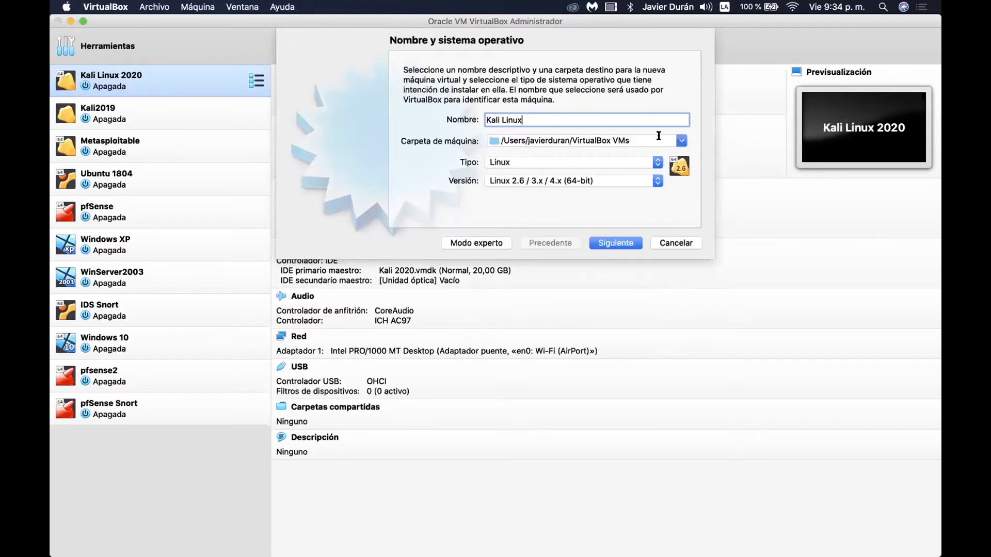
# Keep the default machine folder and set the version to Other Linux (64-bit).
pyautogui.click(680, 140)
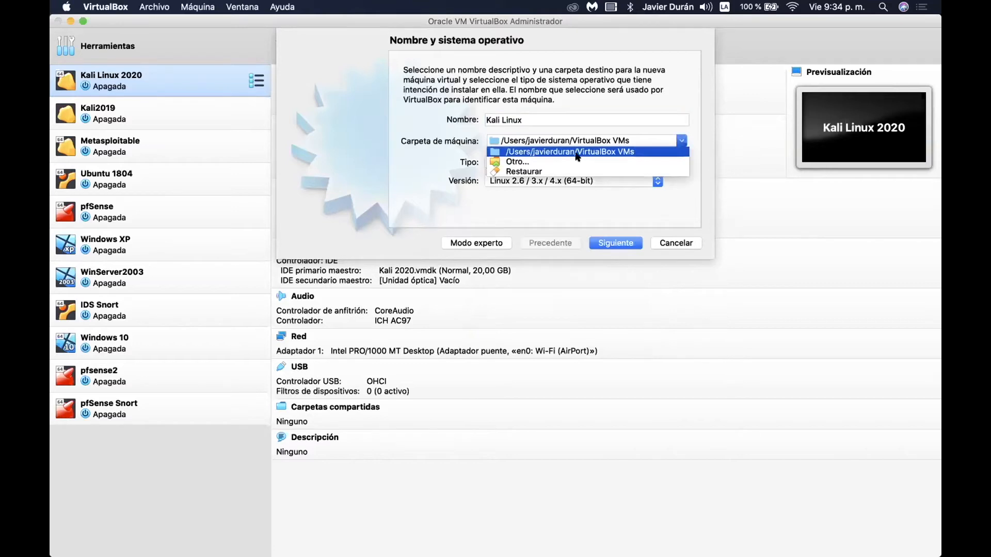
pyautogui.click(542, 159)
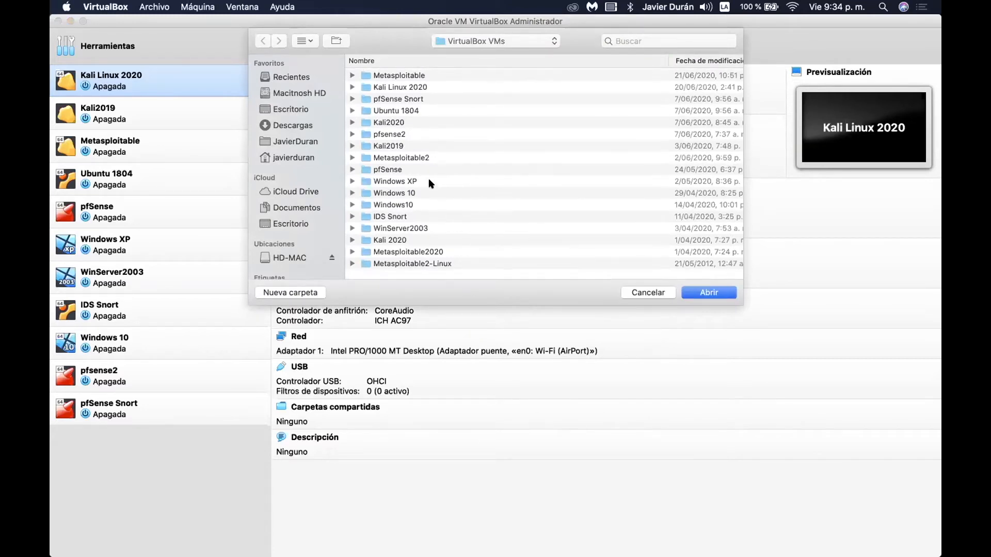
pyautogui.press('Return')
pyautogui.click(523, 181)
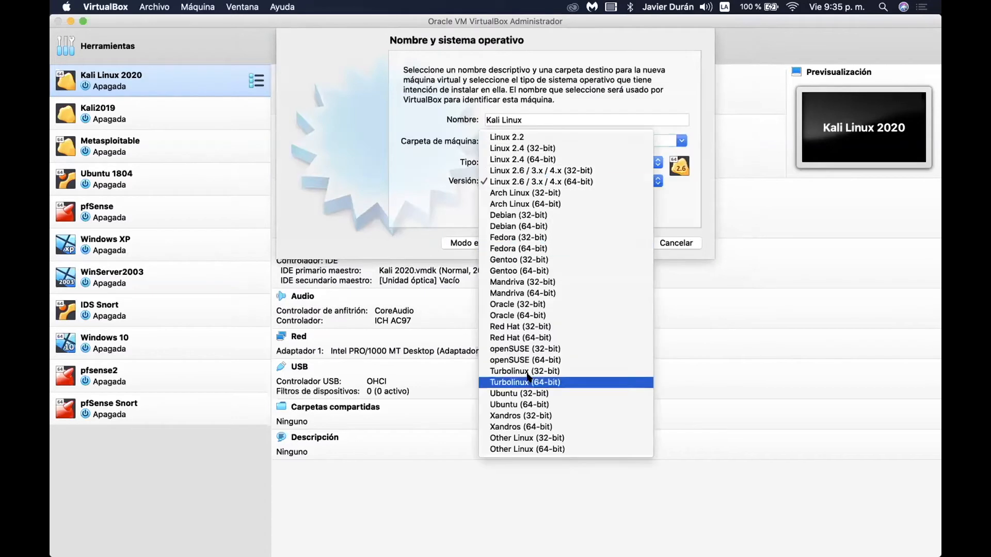
pyautogui.click(529, 448)
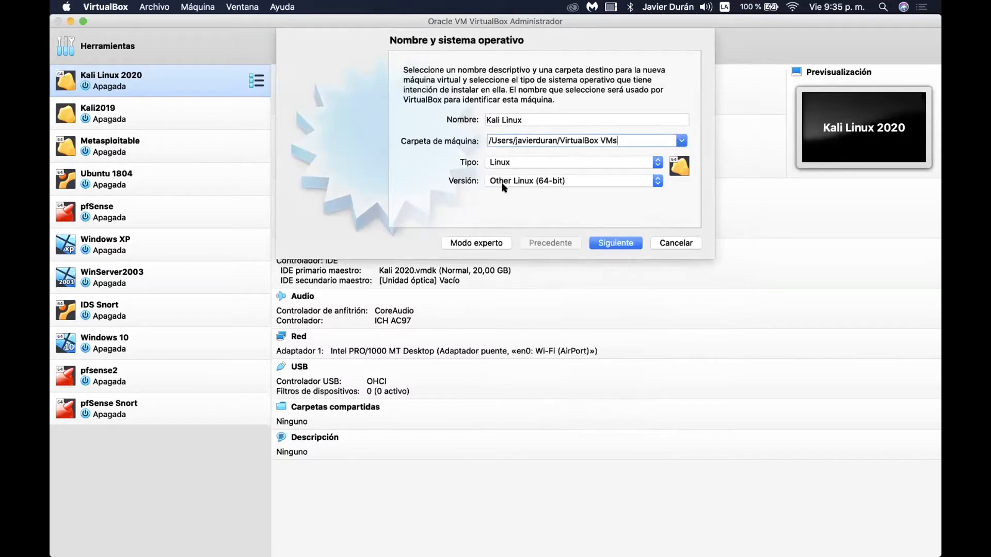
pyautogui.click(612, 243)
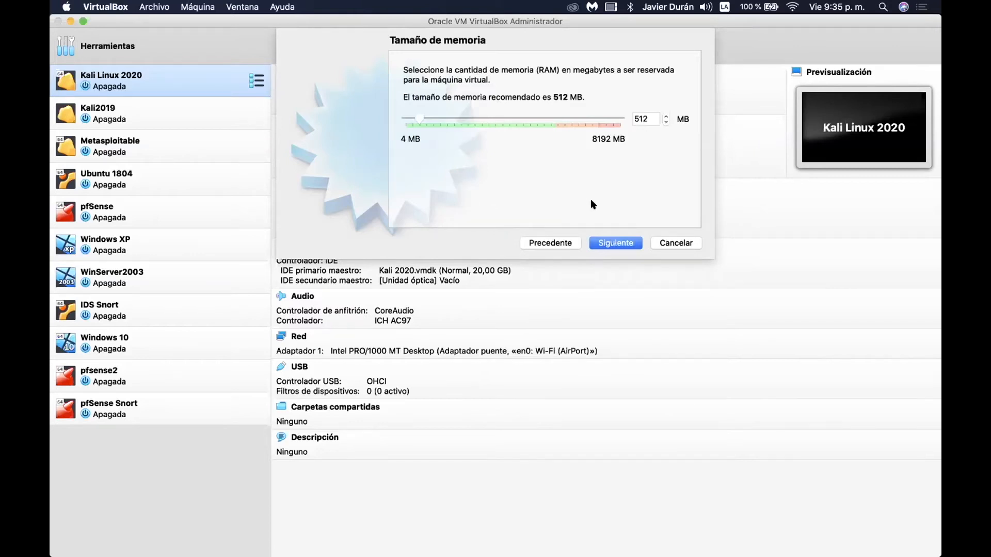
# Replace the 512 MB memory value with 1024 MB.
pyautogui.doubleClick(641, 119)
pyautogui.write('1024')
pyautogui.click(607, 243)
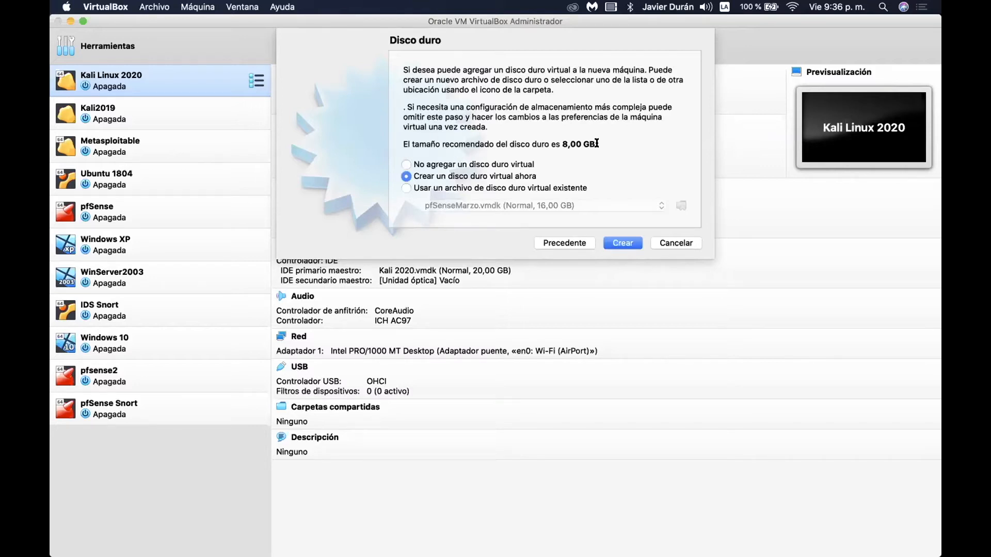
pyautogui.moveTo(564, 143); pyautogui.dragTo(499, 140)
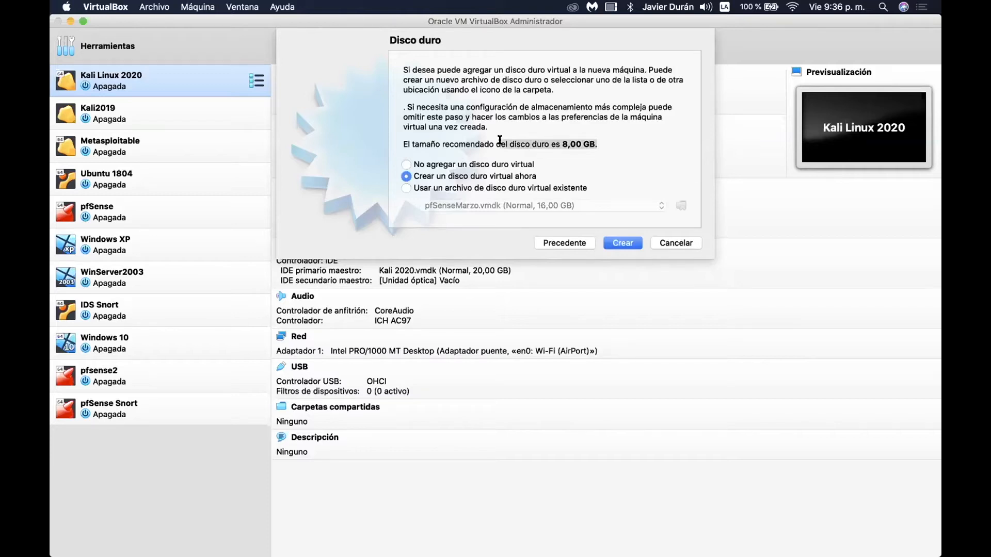
pyautogui.moveTo(570, 144); pyautogui.dragTo(546, 143)
# Create a new virtual hard disk with the VMDK (Virtual Machine Disk) file type.
pyautogui.click(617, 245)
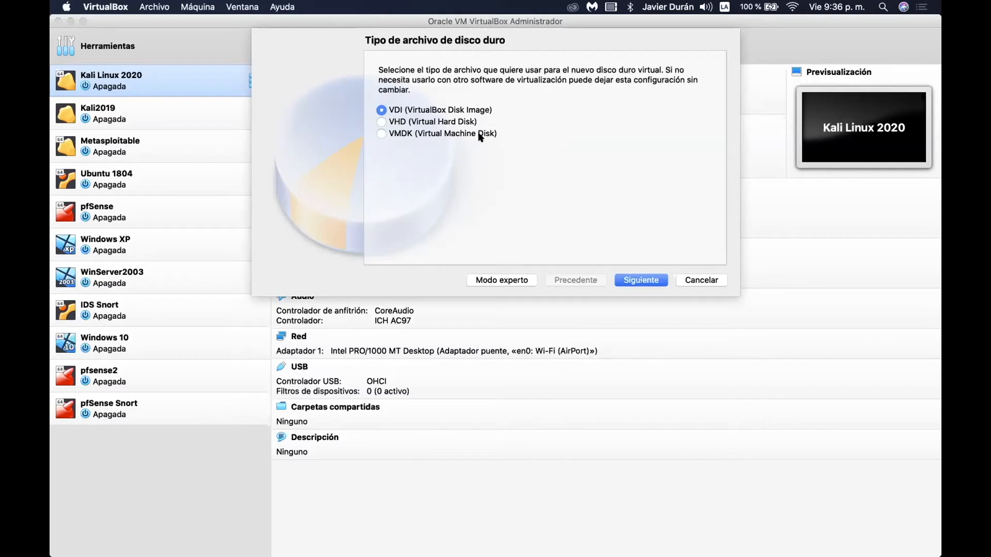
pyautogui.click(380, 133)
pyautogui.click(623, 278)
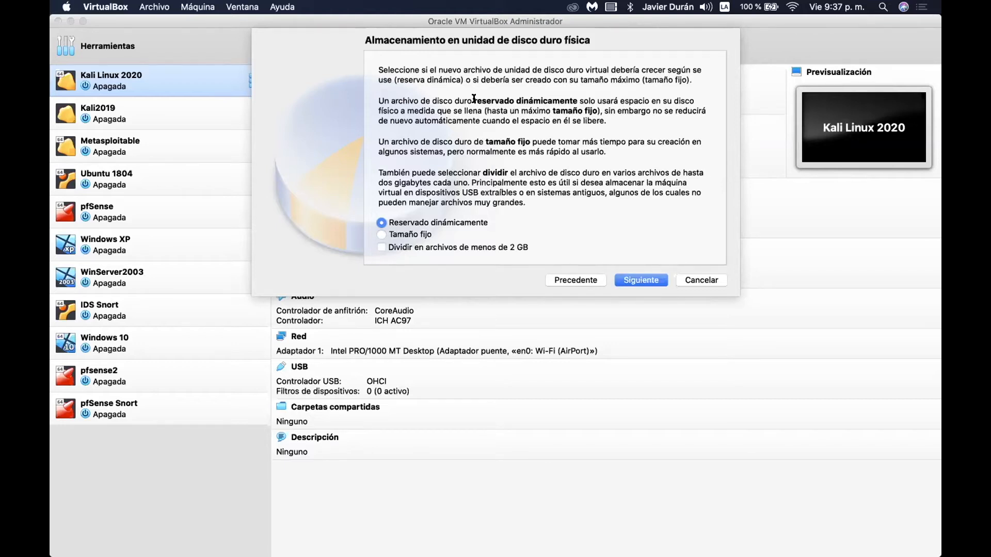
# Review the dynamic versus fixed-size explanations and keep the disk Reservado dinámicamente.
pyautogui.moveTo(473, 98)
pyautogui.mouseDown()
pyautogui.moveTo(619, 105)
pyautogui.moveTo(511, 114)
pyautogui.moveTo(463, 105)
pyautogui.mouseUp()
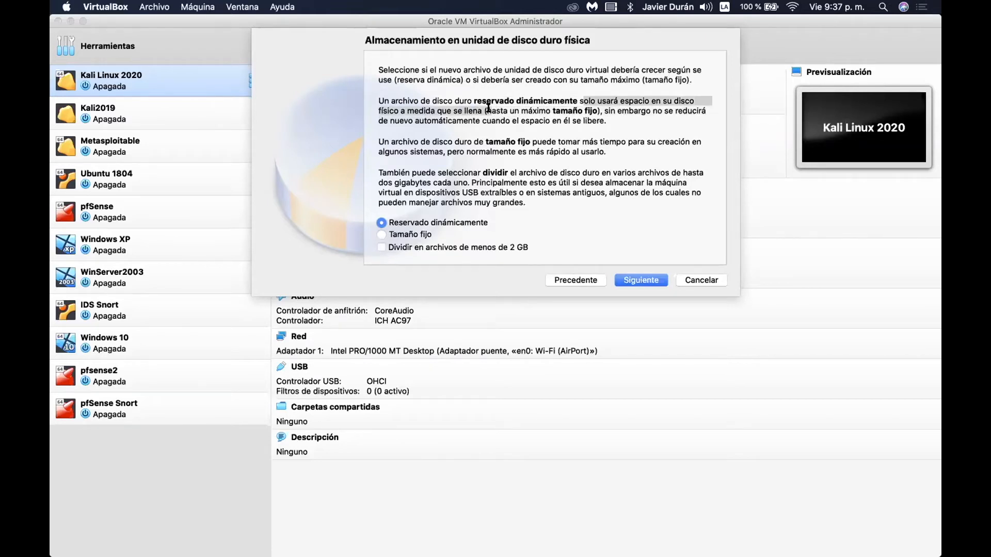
pyautogui.click(523, 107)
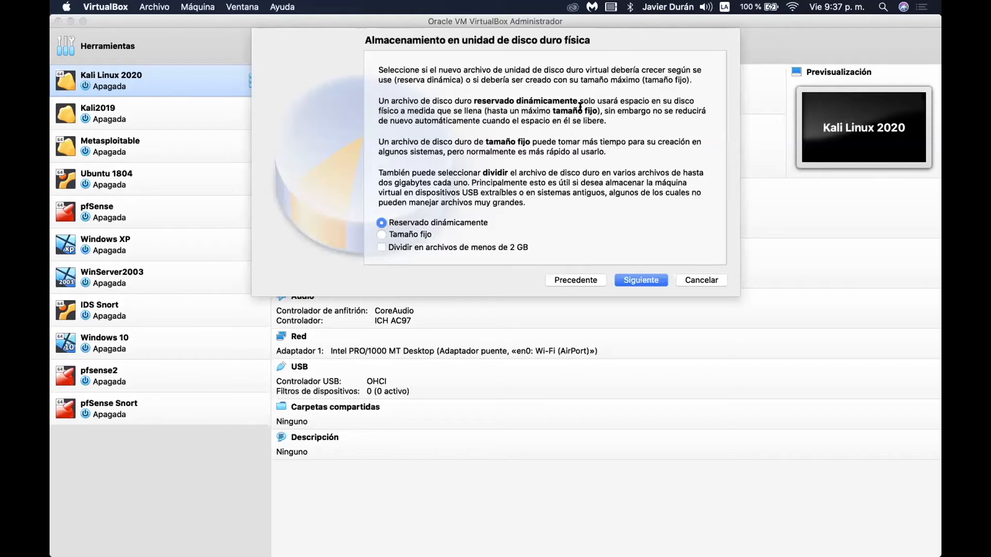
pyautogui.click(491, 107)
pyautogui.moveTo(488, 107); pyautogui.dragTo(596, 107)
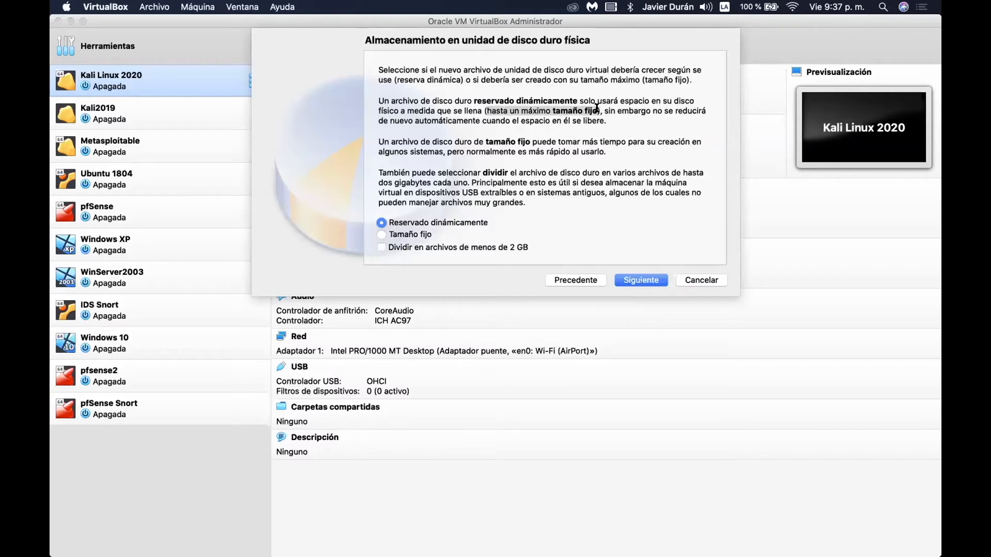
pyautogui.click(498, 110)
pyautogui.moveTo(482, 137)
pyautogui.mouseDown()
pyautogui.moveTo(529, 139)
pyautogui.moveTo(483, 139)
pyautogui.mouseUp()
pyautogui.click(531, 139)
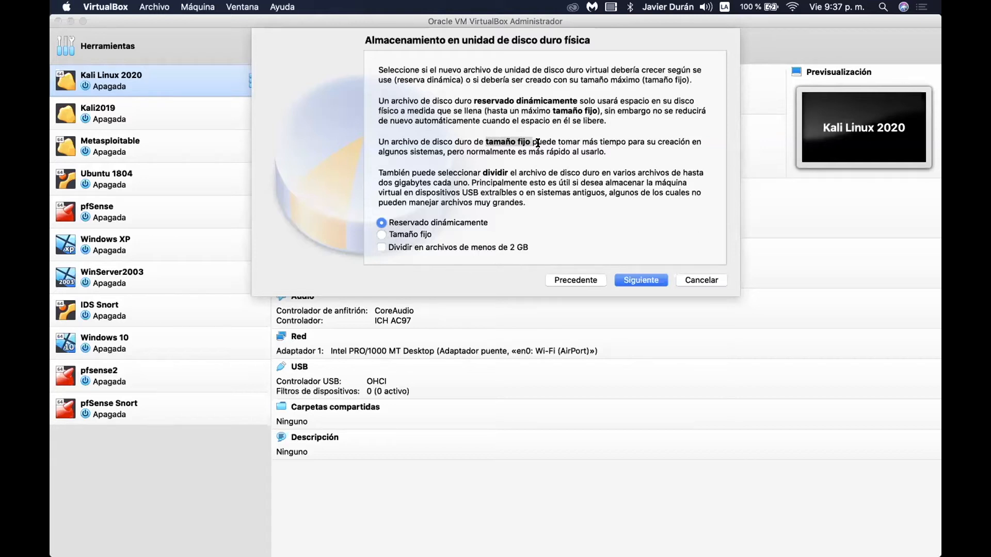
pyautogui.click(527, 142)
pyautogui.moveTo(528, 137); pyautogui.dragTo(481, 140)
pyautogui.click(523, 133)
pyautogui.moveTo(474, 101); pyautogui.dragTo(566, 99)
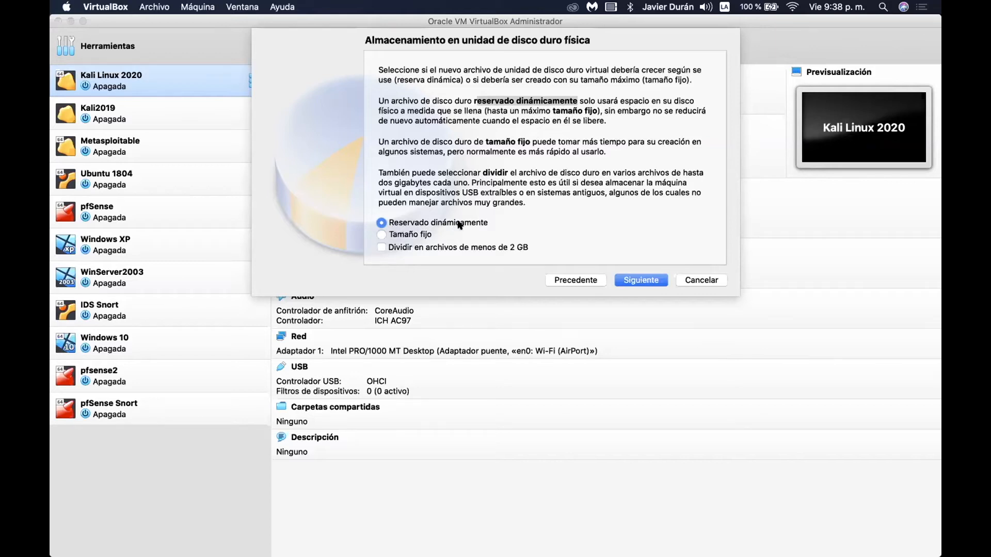
pyautogui.click(639, 282)
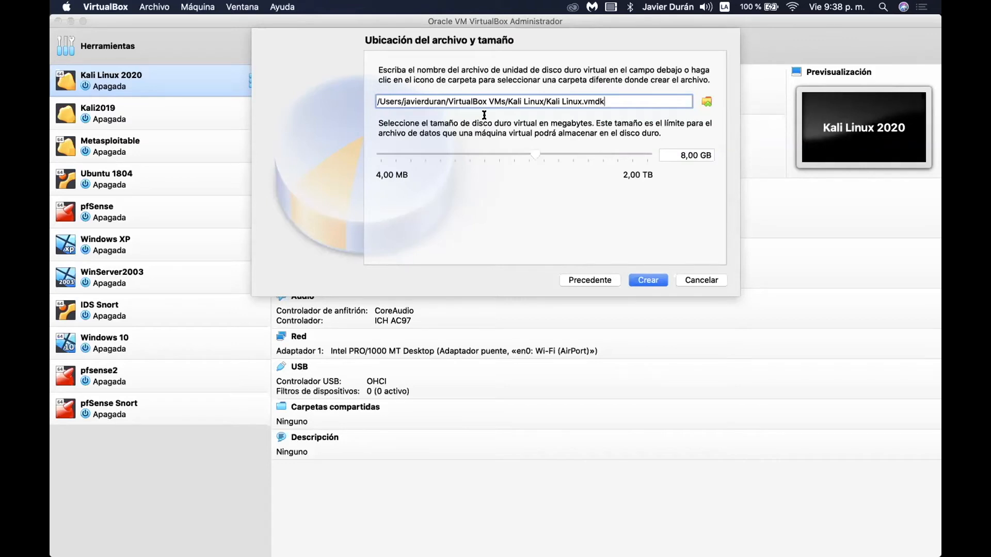
# Check the Kali Linux.vmdk file path, change its size to 30,00 GB, and create it.
pyautogui.moveTo(610, 101); pyautogui.dragTo(361, 103)
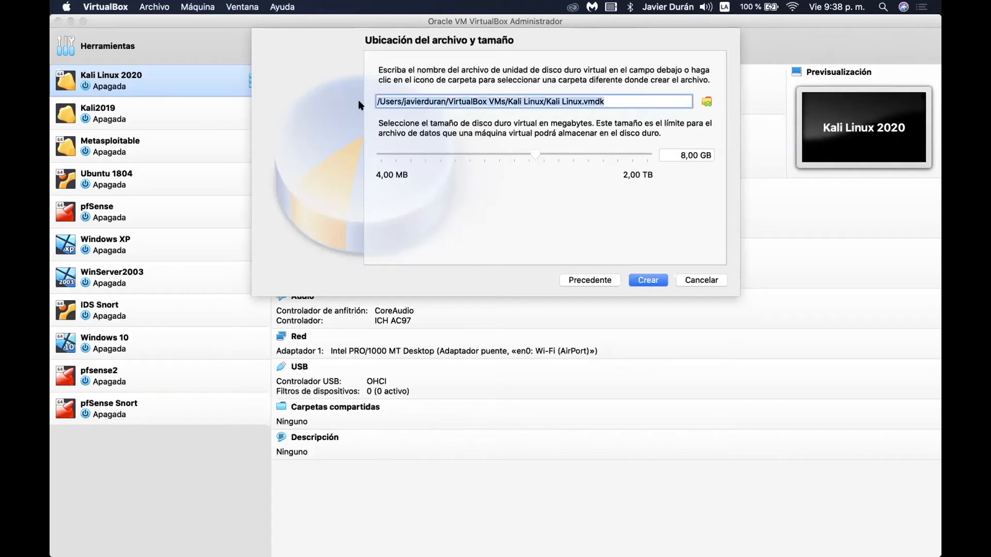
pyautogui.doubleClick(587, 101)
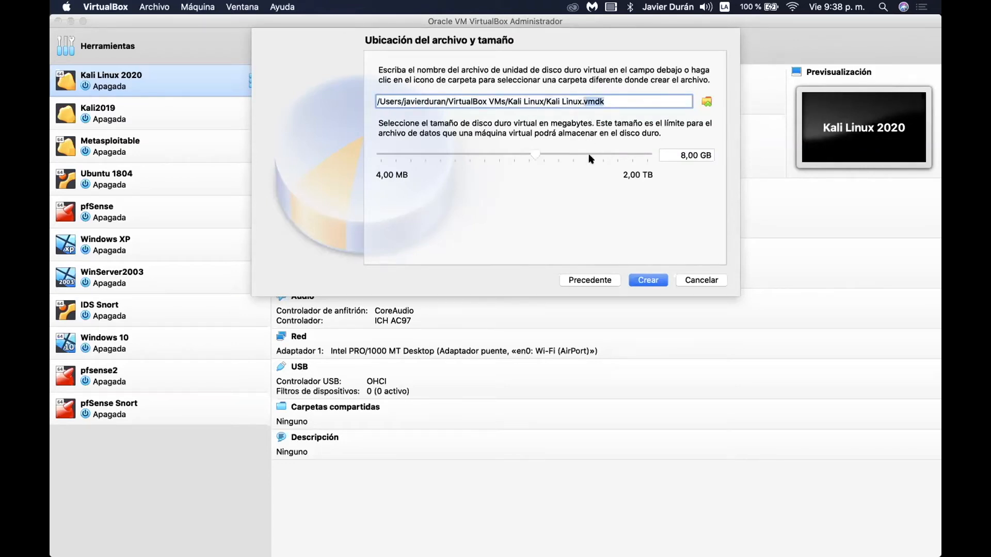
pyautogui.click(685, 154)
pyautogui.press('BackSpace')
pyautogui.write('30')
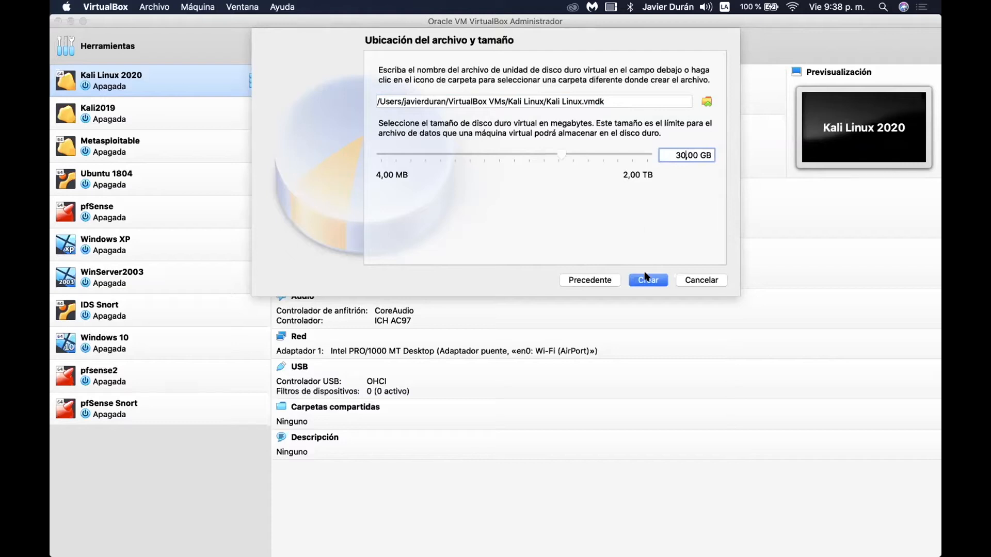
pyautogui.moveTo(669, 149); pyautogui.dragTo(712, 155)
pyautogui.click(652, 279)
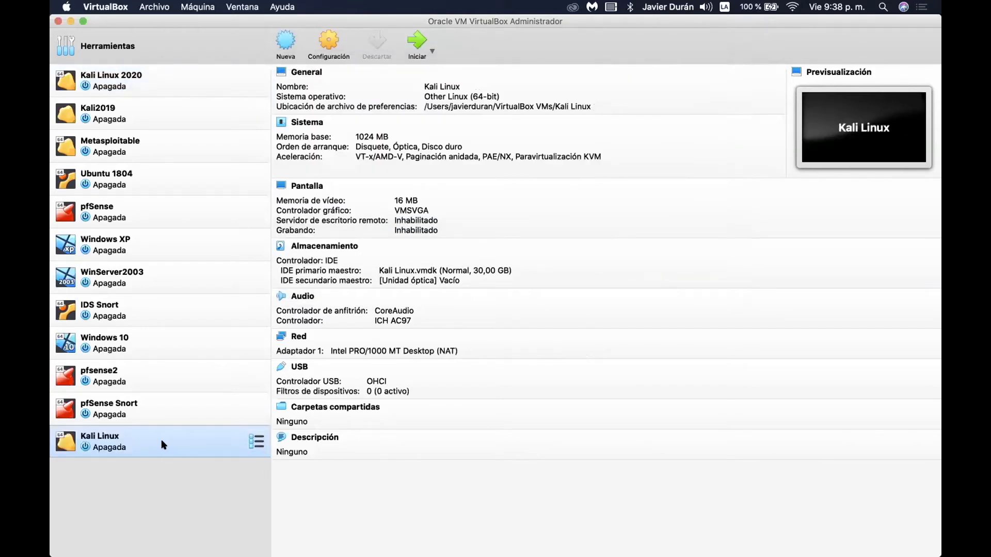
# Drag the Kali Linux entry to the top of the VM list and open its Configuración.
pyautogui.moveTo(114, 441); pyautogui.dragTo(78, 73)
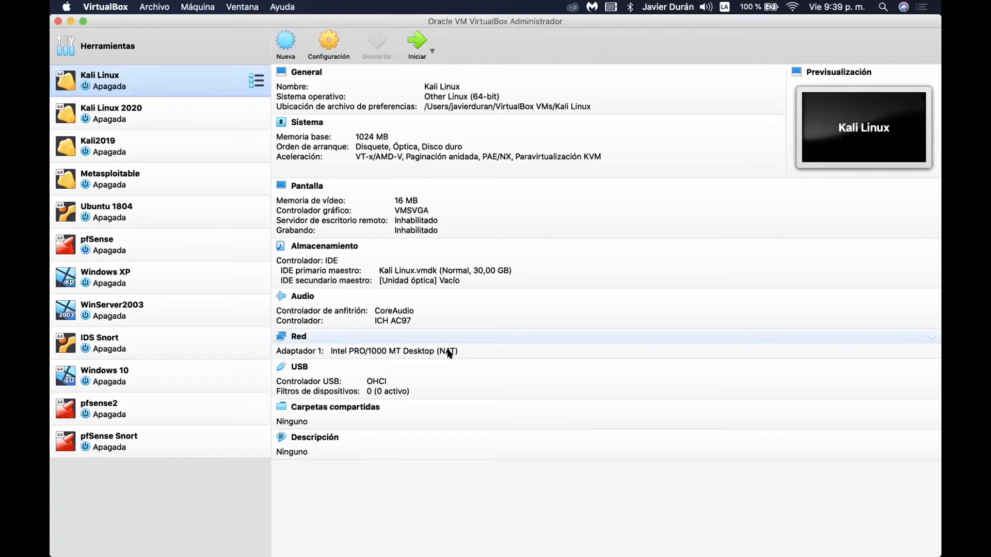
pyautogui.click(326, 49)
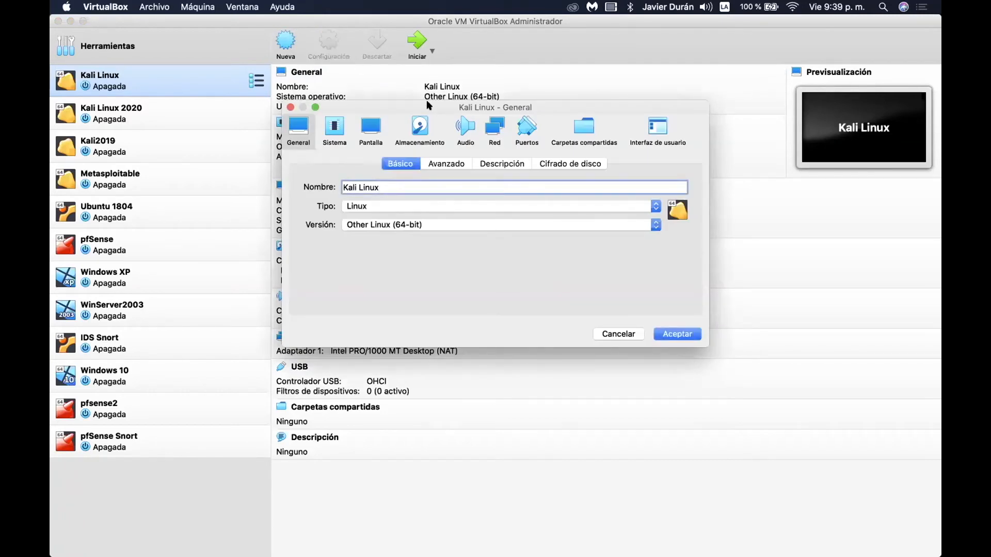
# Switch the settings window to the Sistema page's Placa base tab.
pyautogui.click(333, 133)
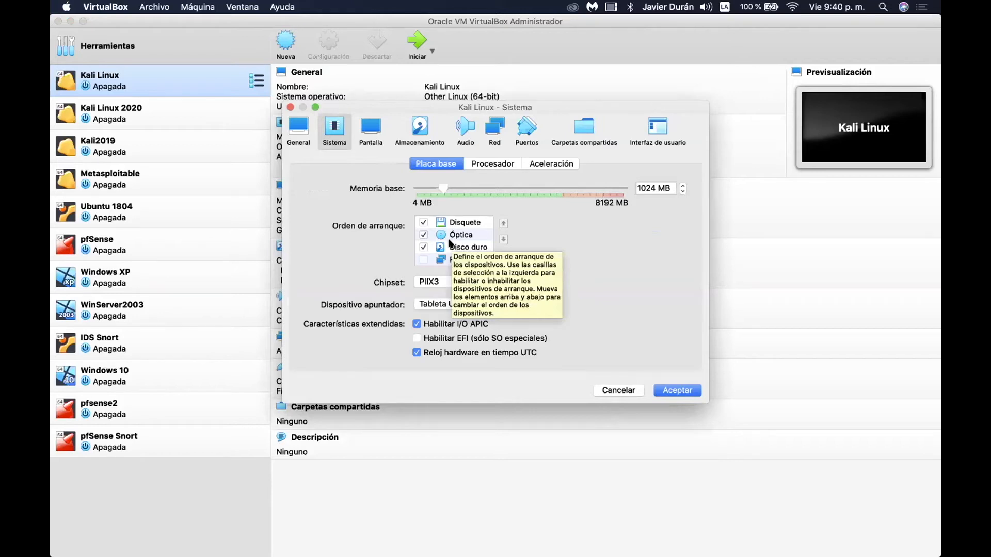
# Uncheck Disquete and move it to the last boot position.
pyautogui.click(461, 225)
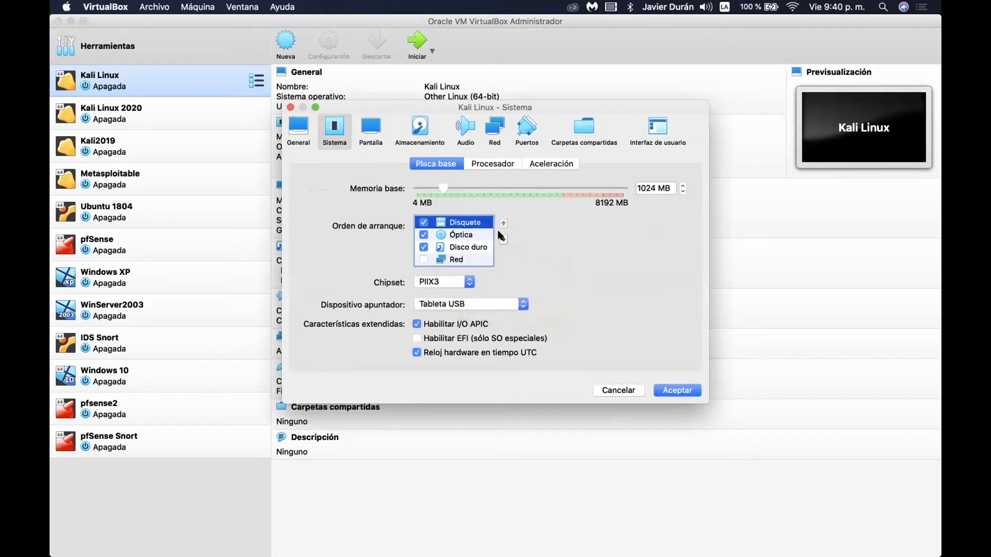
pyautogui.click(451, 236)
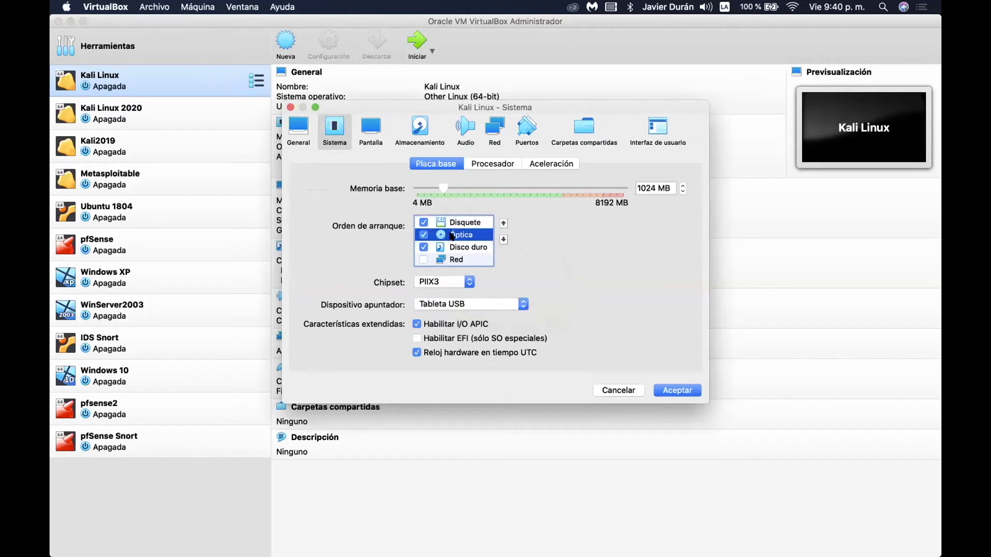
pyautogui.click(467, 249)
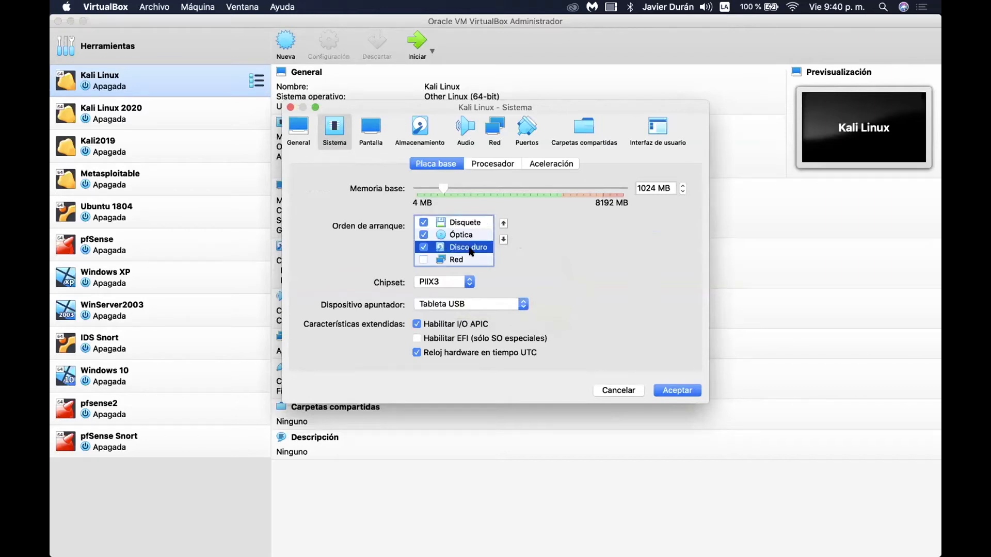
pyautogui.click(423, 223)
pyautogui.click(462, 223)
pyautogui.click(503, 240)
pyautogui.click(504, 240)
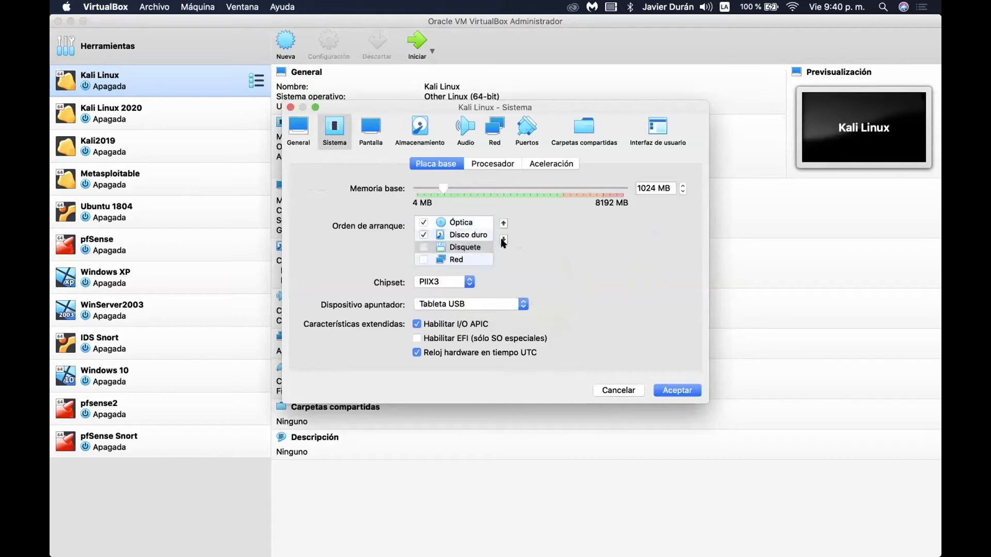
pyautogui.click(503, 240)
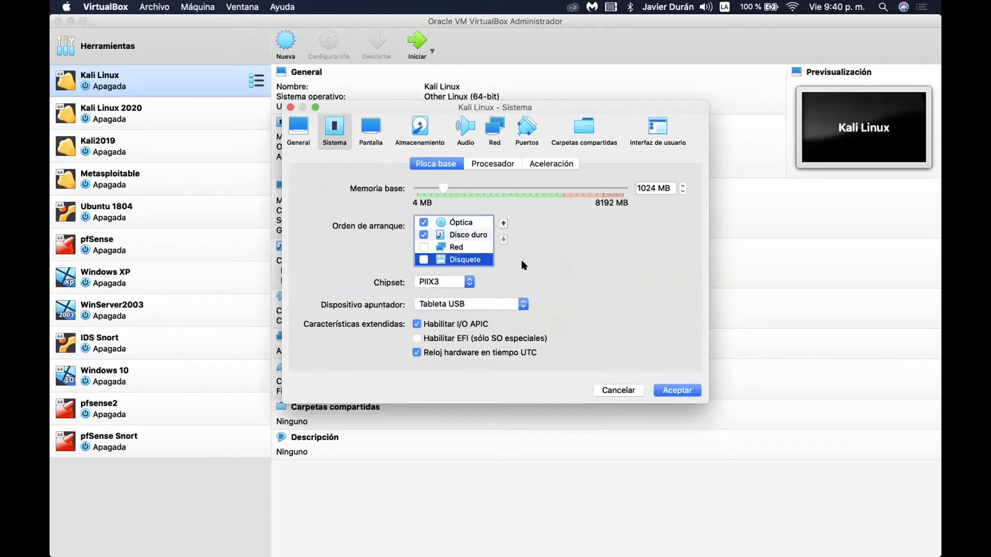
# Confirm Óptica then Disco duro lead the boot order, then view Kali Linux.vmdk's storage details.
pyautogui.click(454, 226)
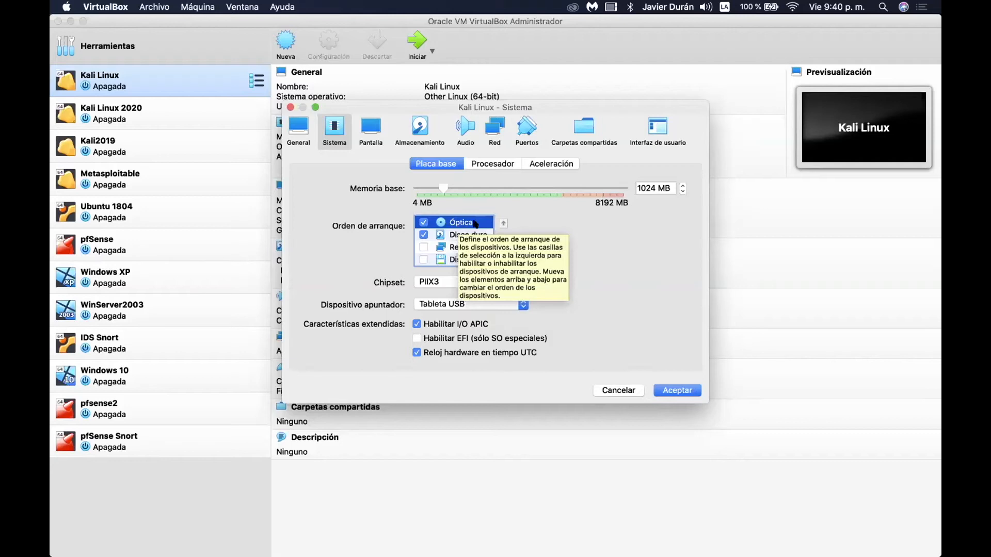
pyautogui.click(451, 236)
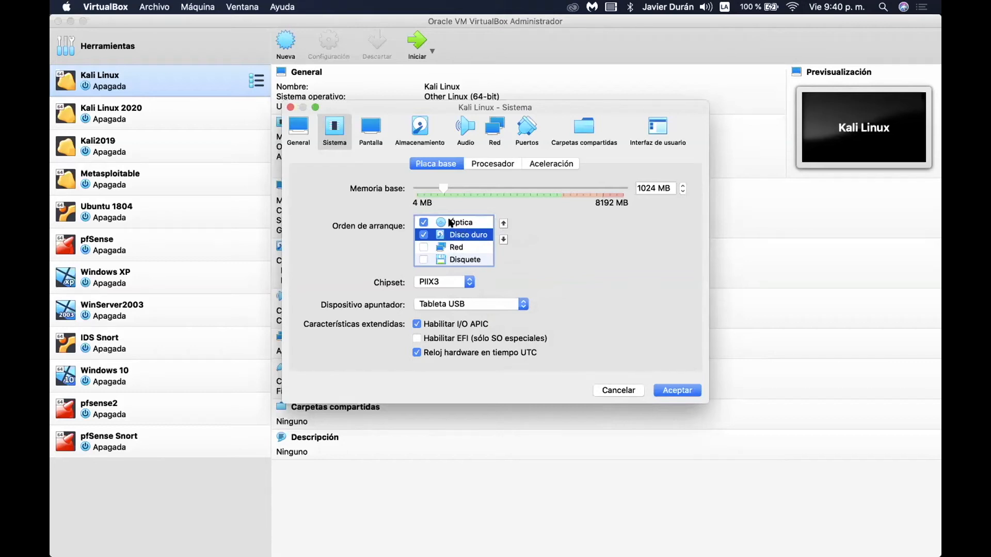
pyautogui.click(451, 223)
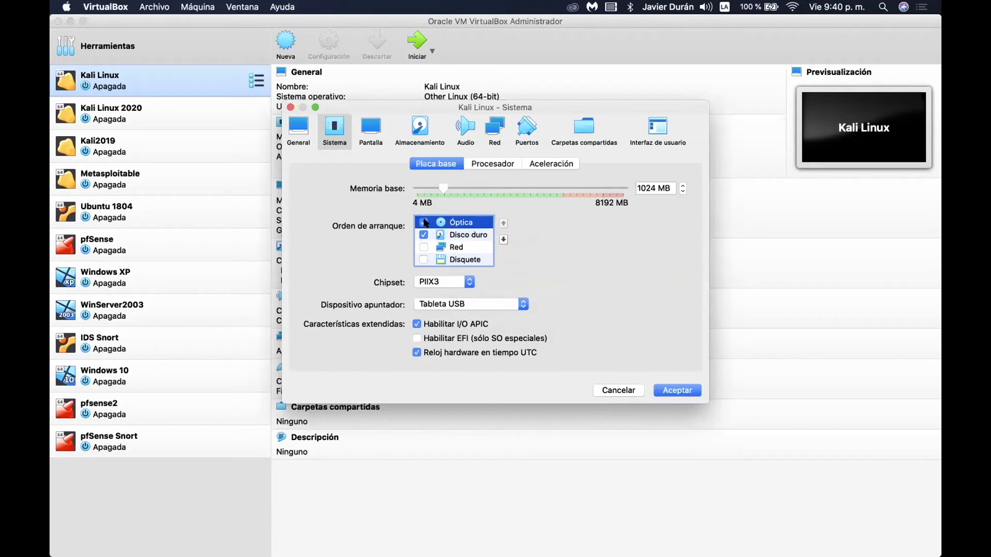
pyautogui.click(420, 135)
pyautogui.click(345, 198)
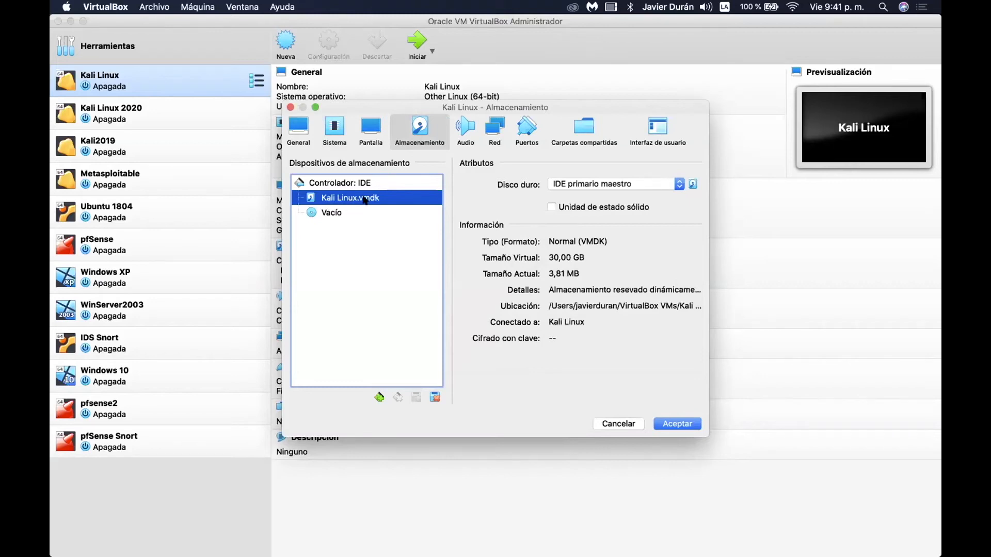
# Note the disk's 30,00 GB size and bring up disc images for the empty optical drive.
pyautogui.click(588, 256)
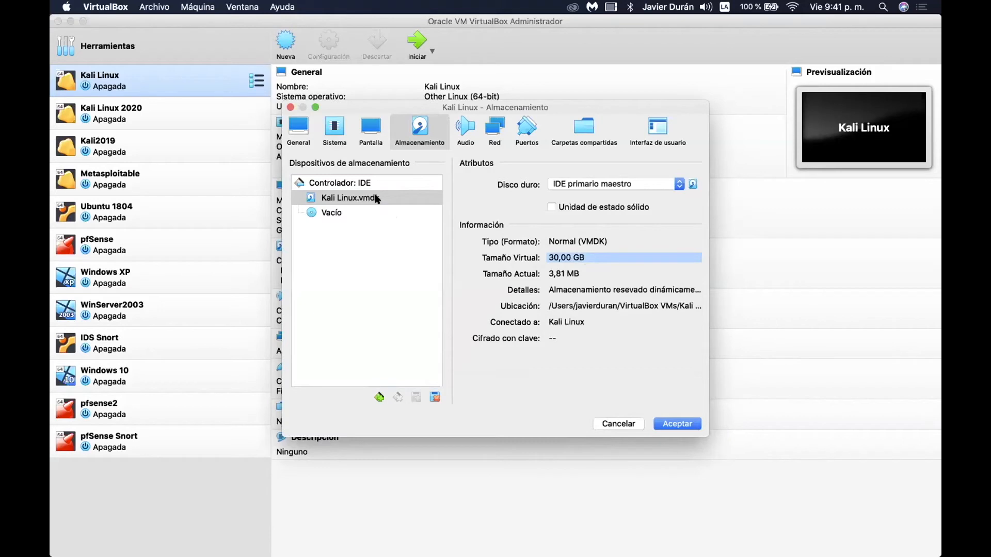
pyautogui.click(333, 213)
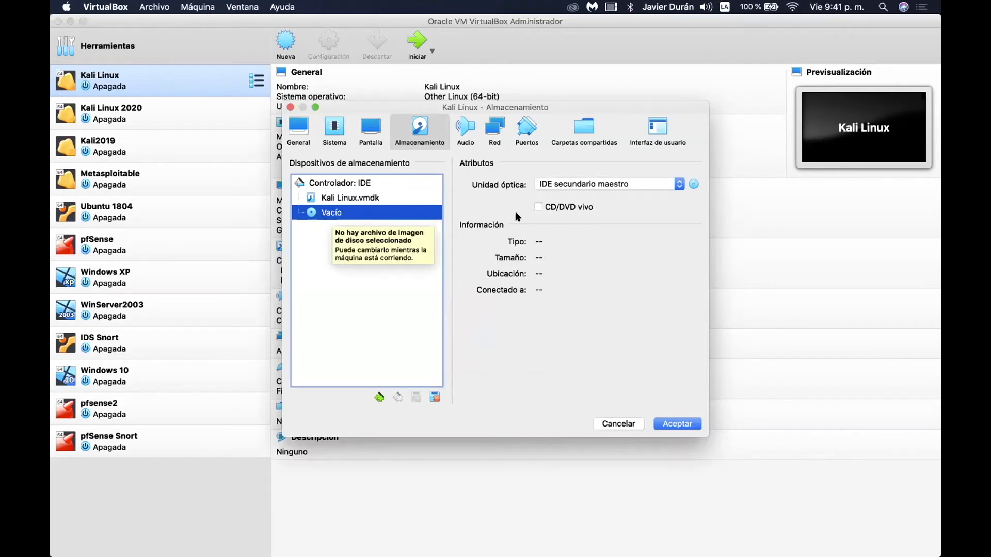
pyautogui.click(693, 185)
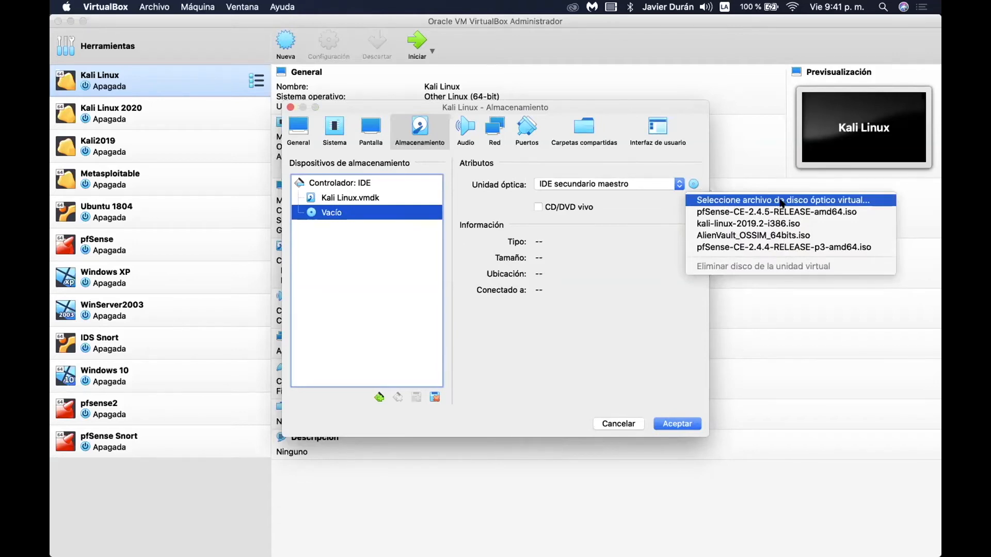
# Load kali-linux-2019.2-i386.iso into the optical drive and confirm the settings with Aceptar.
pyautogui.click(781, 200)
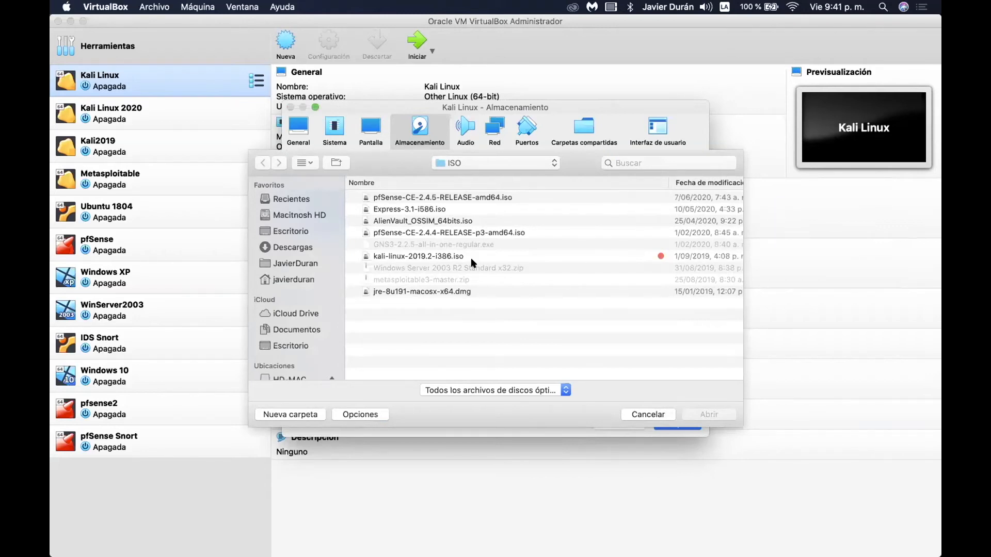
pyautogui.click(441, 257)
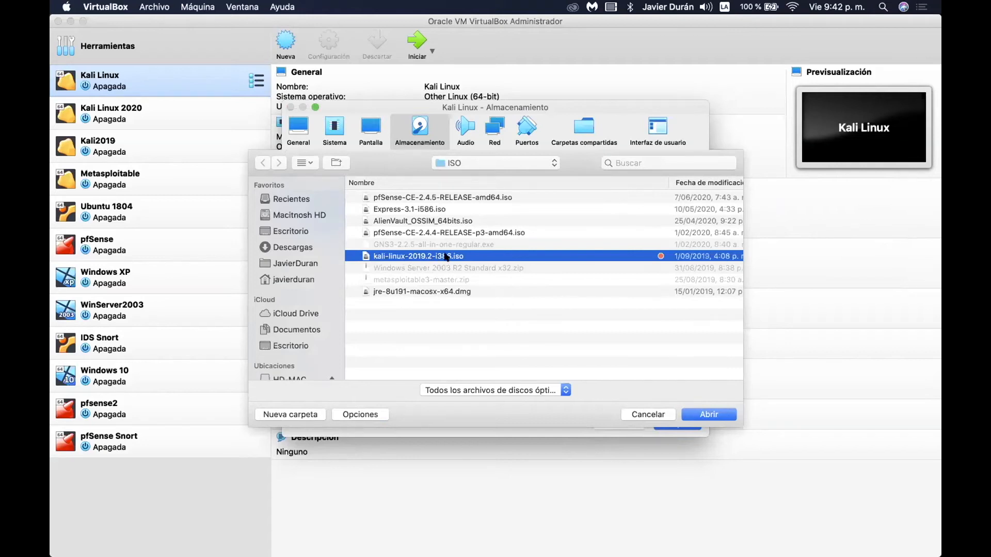
pyautogui.click(707, 414)
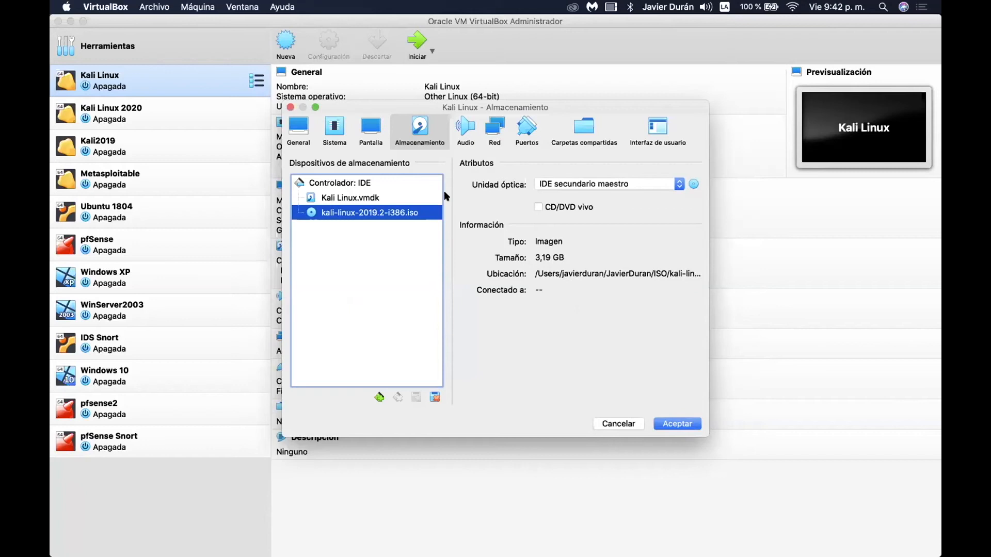
pyautogui.click(334, 130)
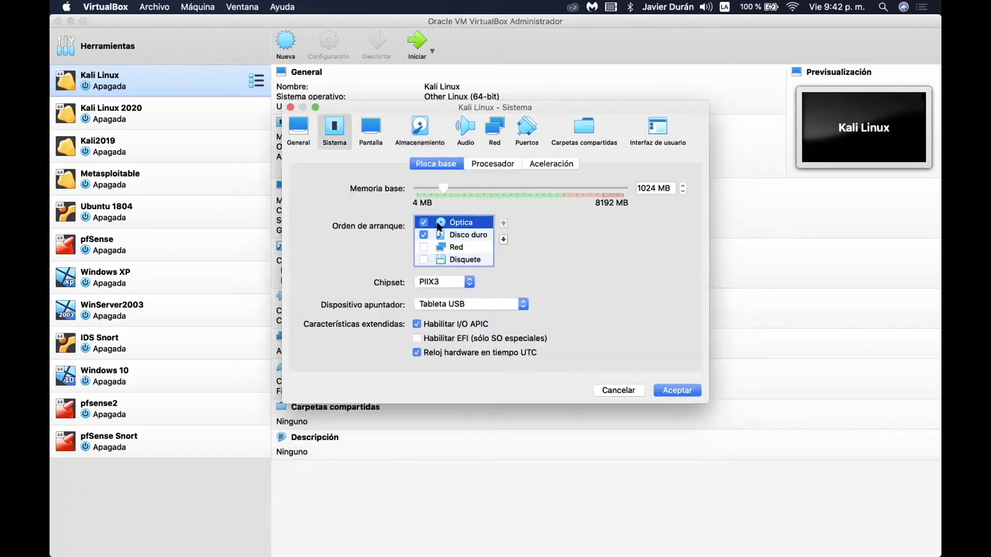
pyautogui.click(412, 123)
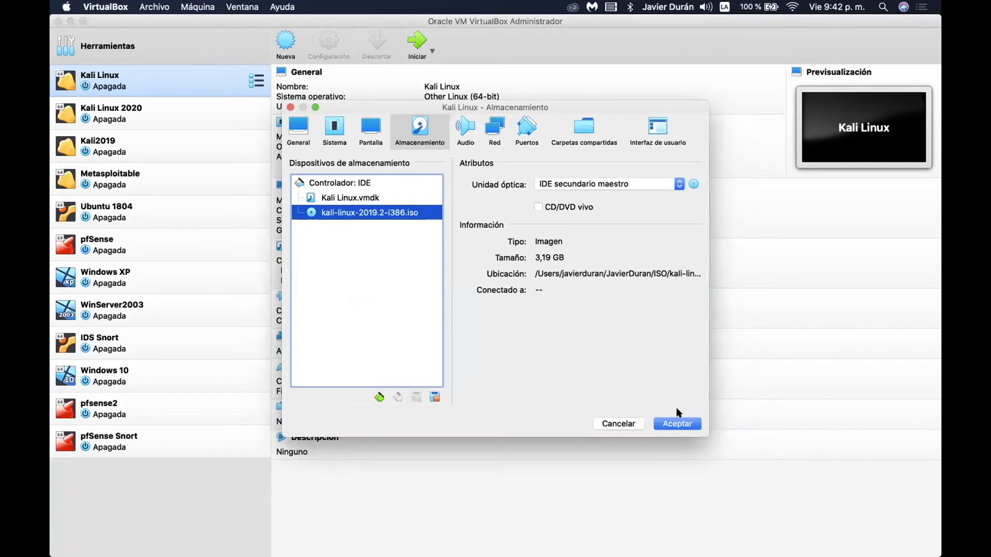
pyautogui.click(672, 420)
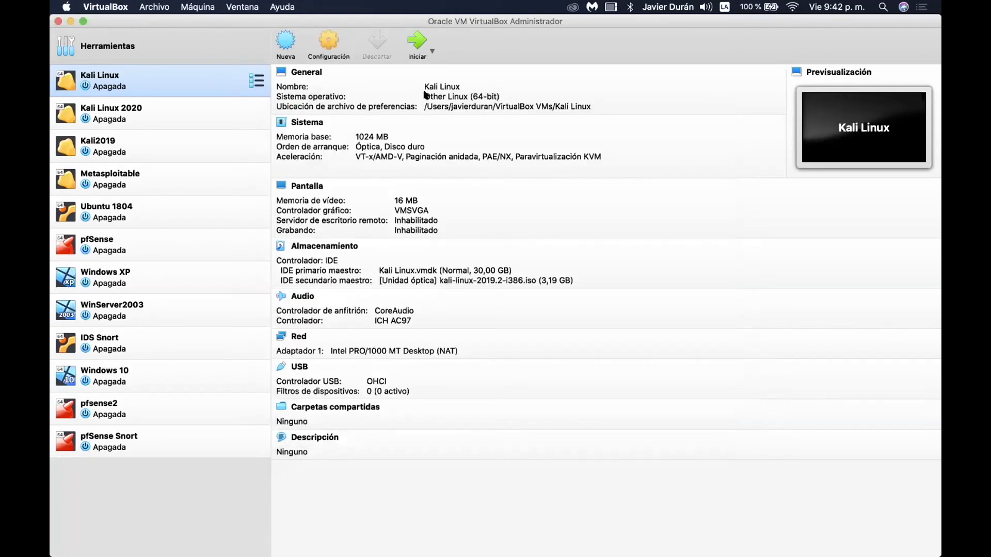
# Start the Kali Linux VM, switch it to scaled mode, close the capture notice and enlarge its window.
pyautogui.click(417, 41)
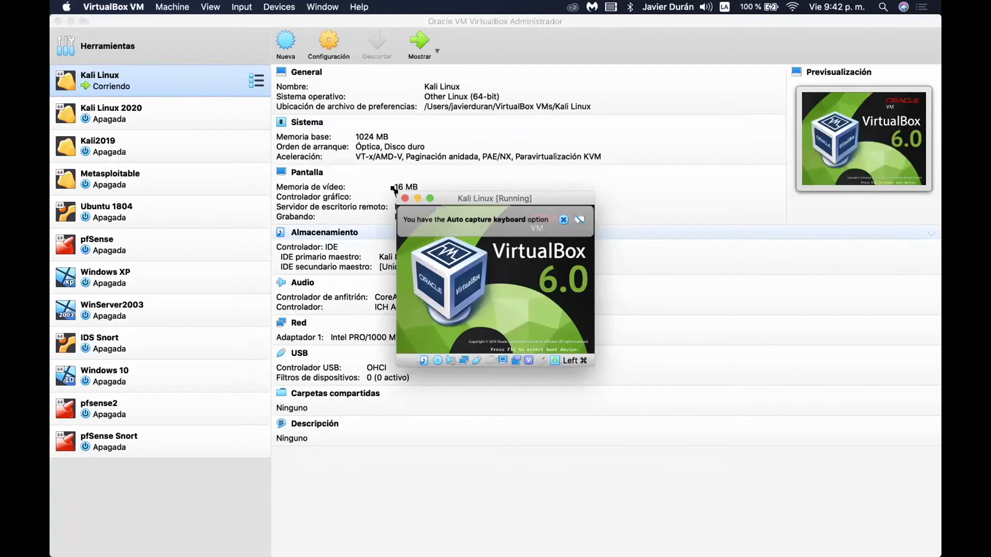
pyautogui.moveTo(393, 189); pyautogui.dragTo(229, 95)
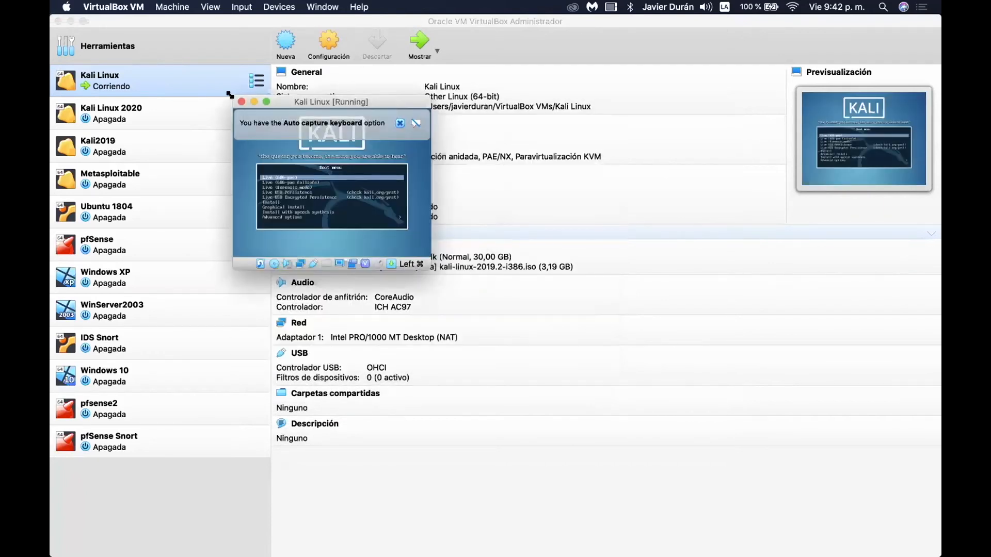
pyautogui.press('super+c')
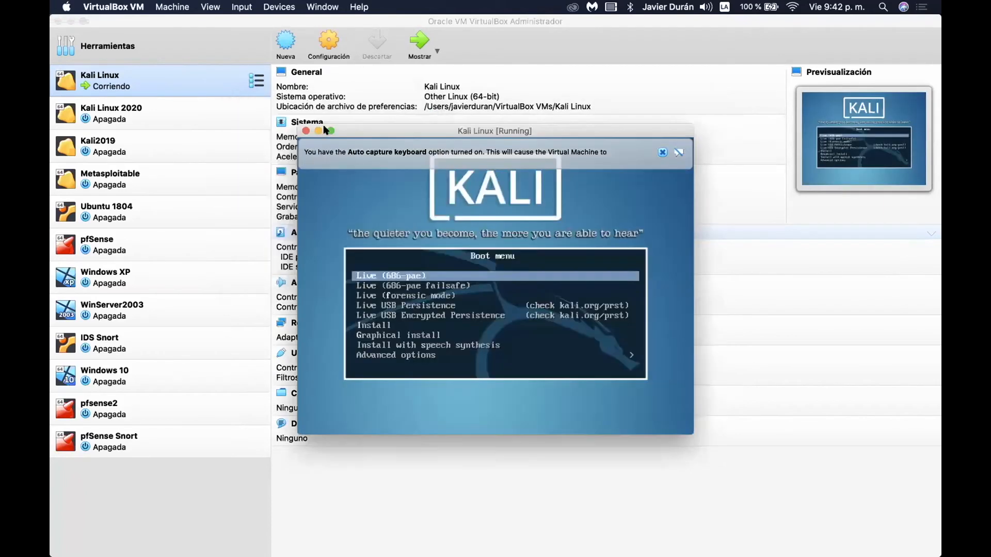
pyautogui.moveTo(296, 125); pyautogui.dragTo(176, 61)
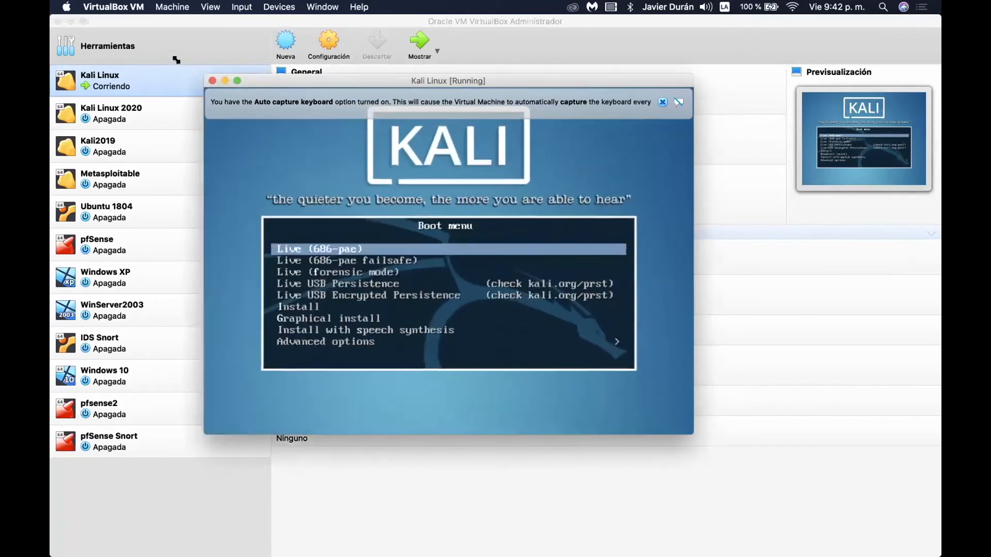
pyautogui.click(662, 90)
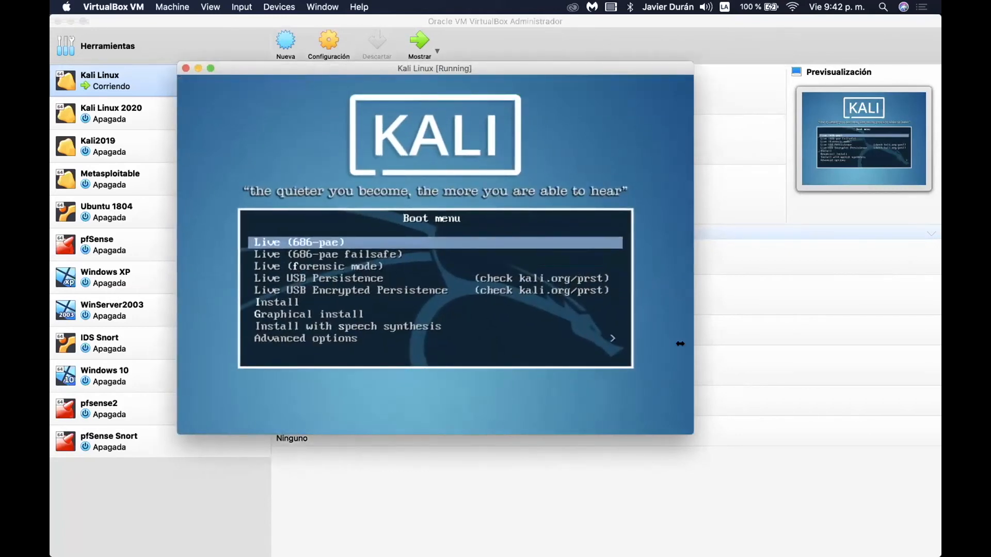
pyautogui.moveTo(690, 430); pyautogui.dragTo(772, 471)
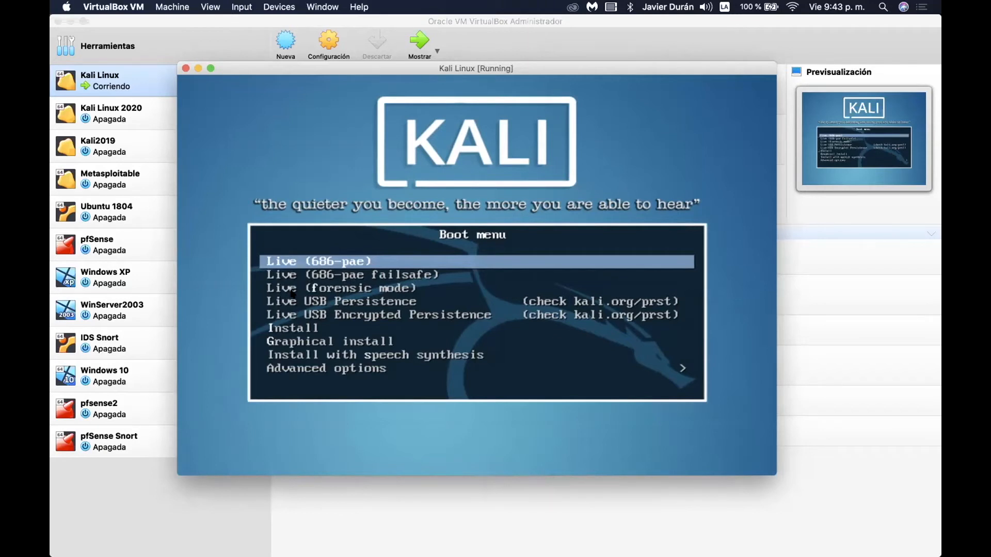
# Highlight the text-mode Install entry in the Kali boot menu rather than Graphical install, and launch it.
pyautogui.press('Down')
pyautogui.press('Down')
pyautogui.press('Down')
pyautogui.press('Down')
pyautogui.press('Down')
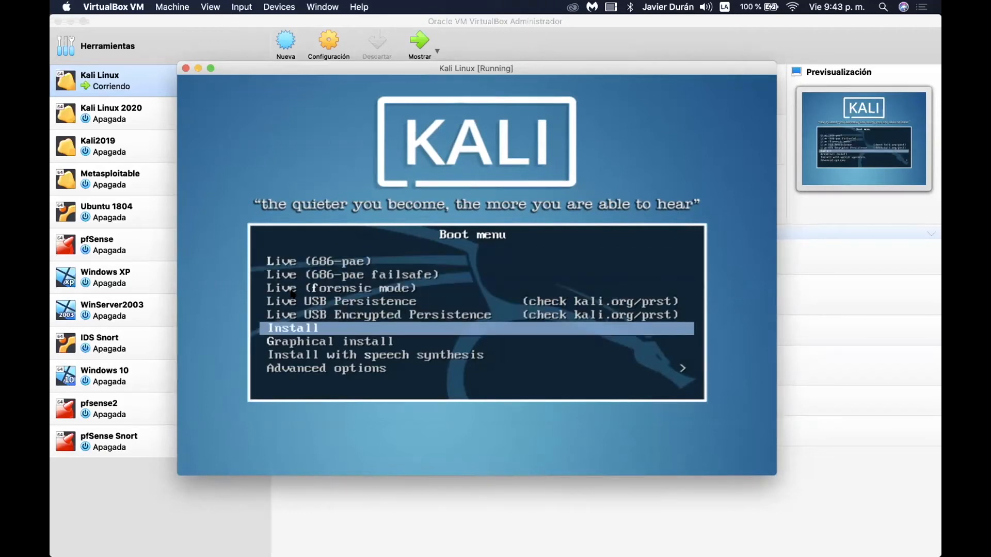
pyautogui.press('Down')
pyautogui.press('Up')
pyautogui.press('Down')
pyautogui.press('Up')
pyautogui.press('Down')
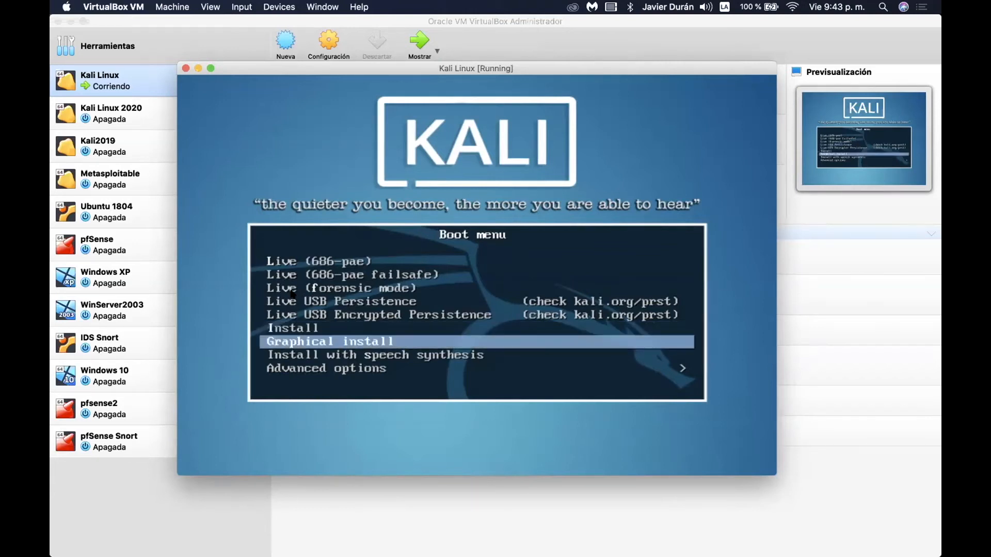
pyautogui.press('Up')
pyautogui.press('Down')
pyautogui.press('Up')
pyautogui.press('Down')
pyautogui.press('Up')
pyautogui.press('Down')
pyautogui.press('Up')
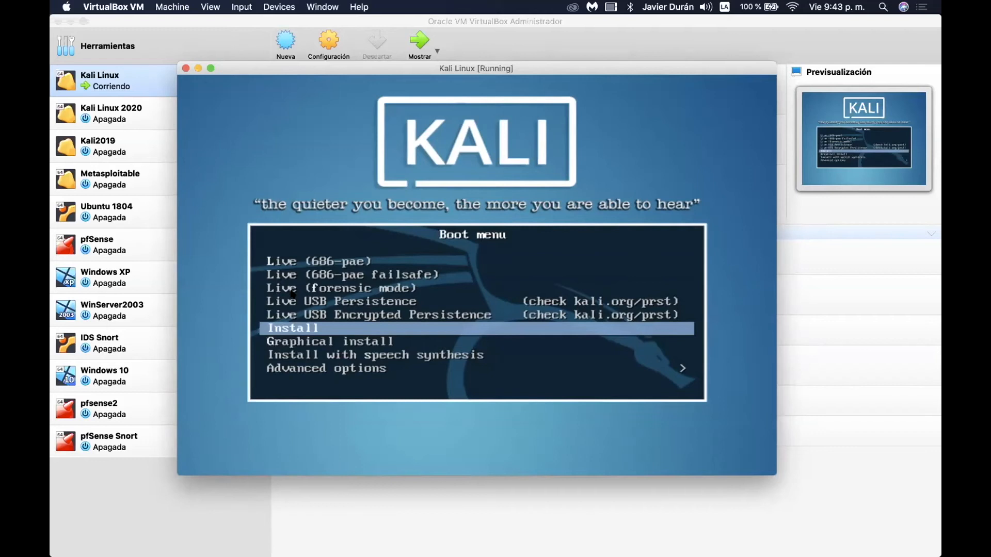
pyautogui.press('Down')
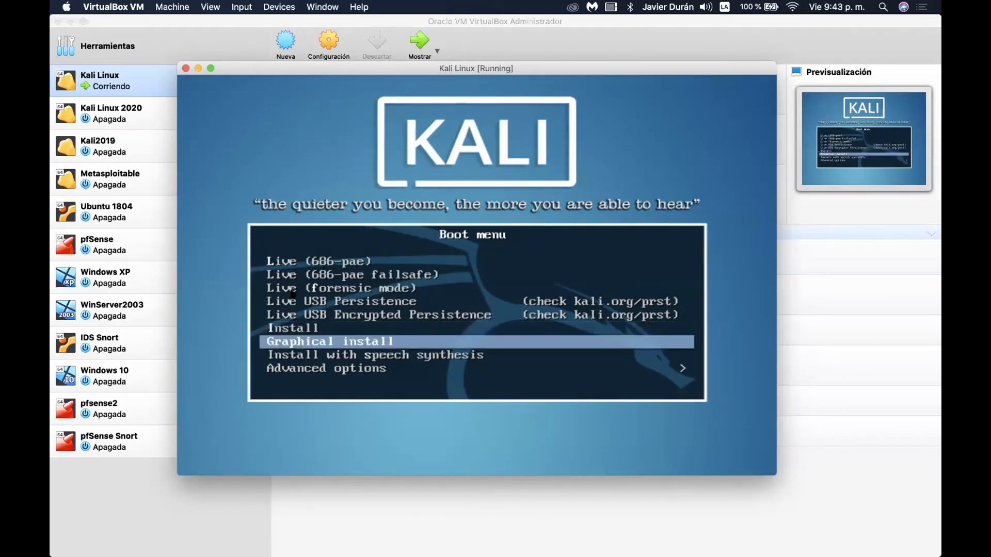
pyautogui.press('Up')
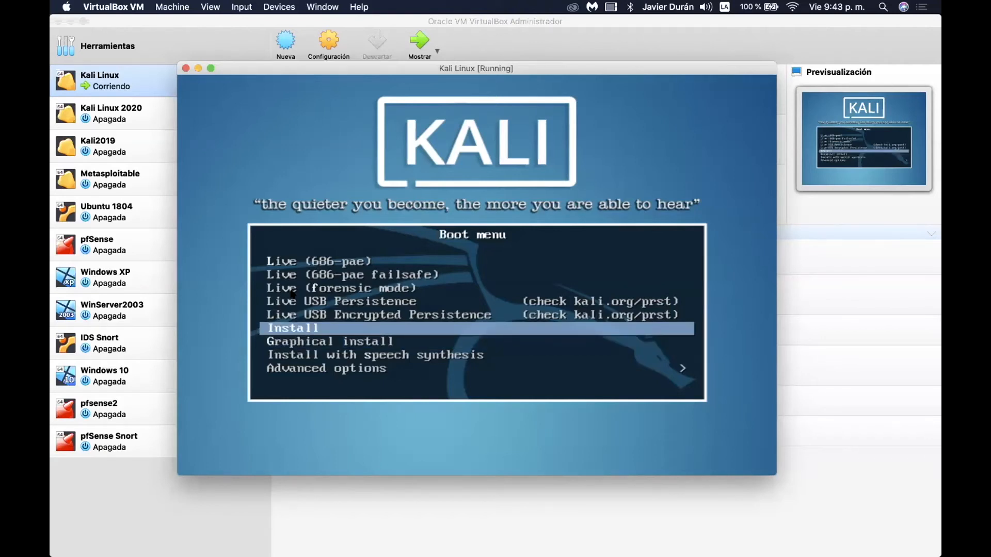
pyautogui.press('Down')
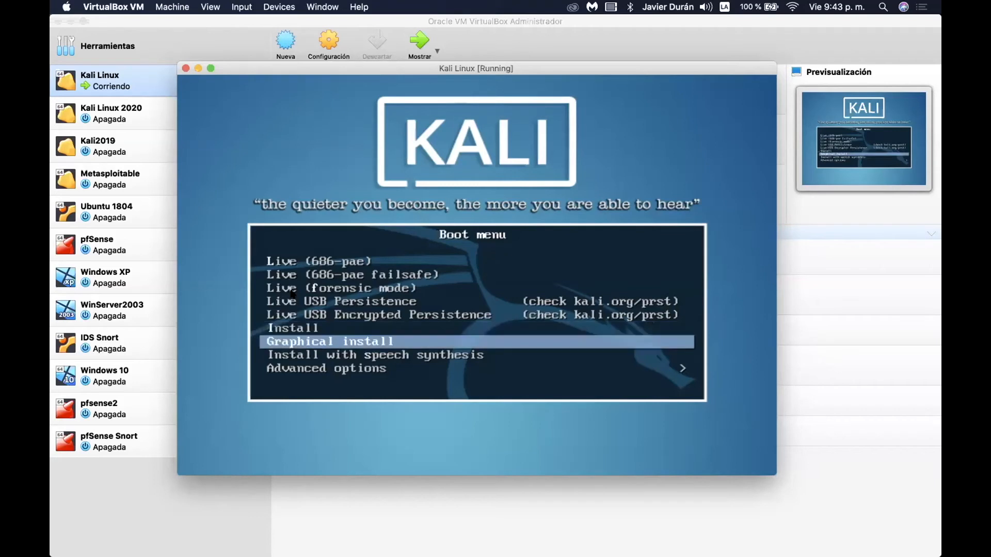
pyautogui.press('Up')
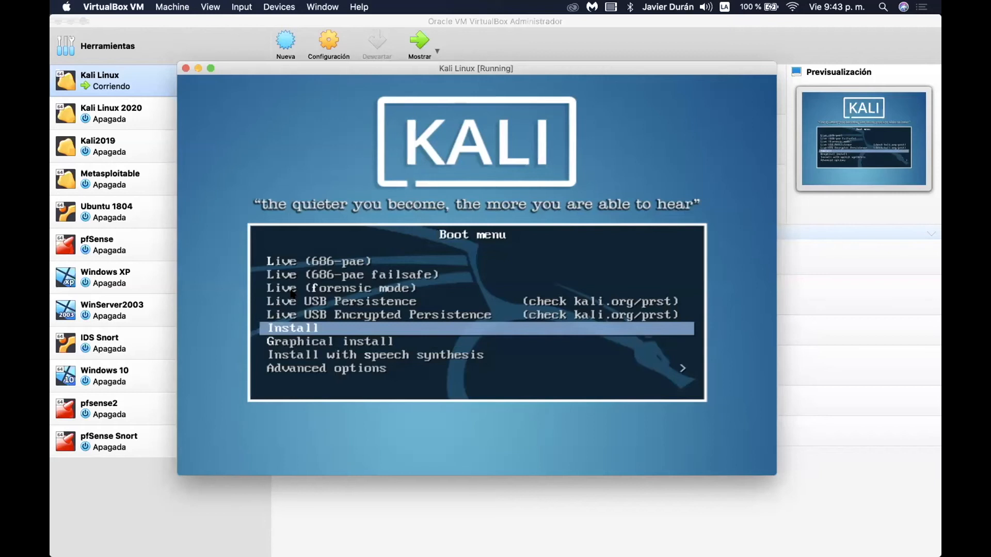
pyautogui.press('Return')
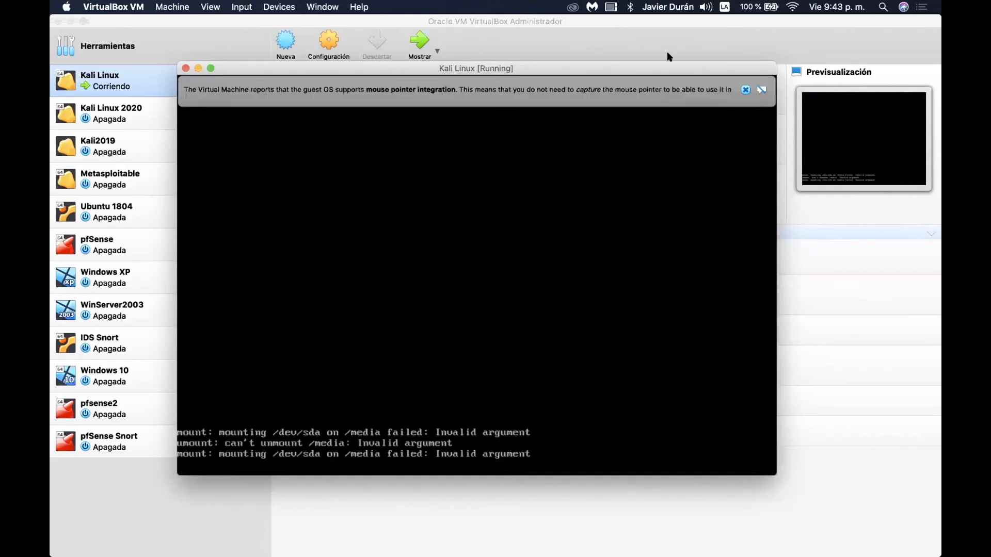
# Close the mouse-integration notice and select Spanish in the installer's language list.
pyautogui.click(745, 89)
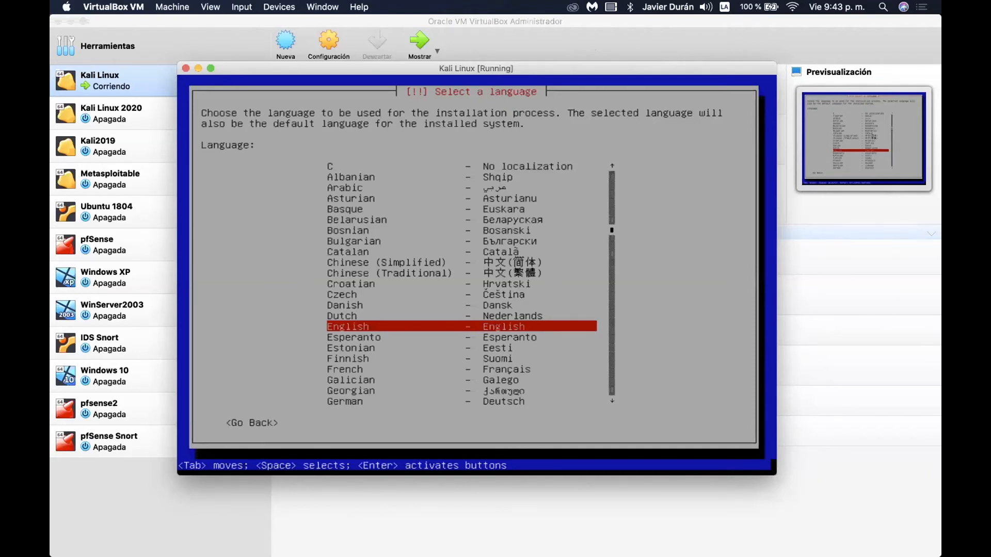
pyautogui.press('Down')
pyautogui.press('Down')
pyautogui.press('Down')
pyautogui.press('Down')
pyautogui.press('Down')
pyautogui.press('Down')
pyautogui.press('Down')
pyautogui.press('Down')
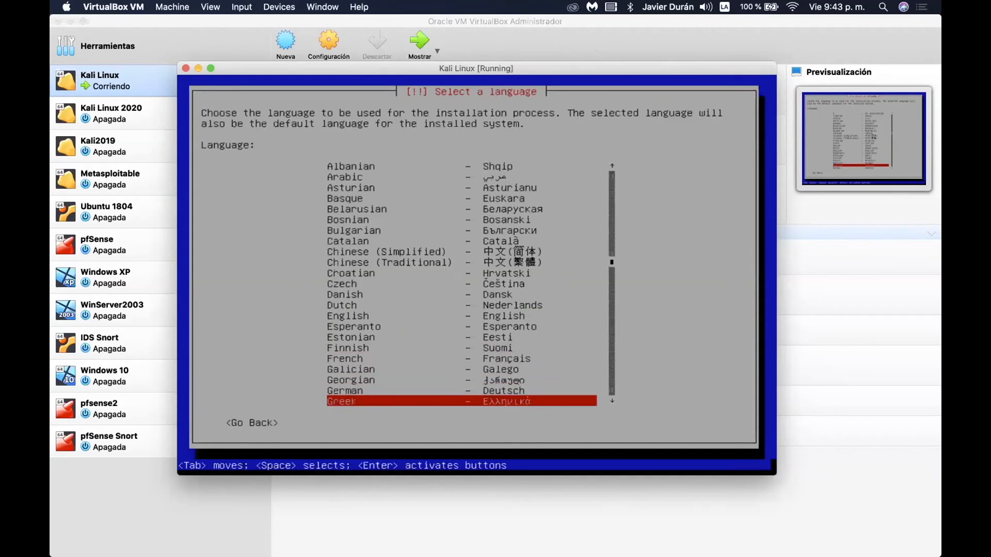
pyautogui.press('Down')
pyautogui.press('Down')
pyautogui.press('Down')
pyautogui.press('Down')
pyautogui.press('Down')
pyautogui.press('Down')
pyautogui.press('Down')
pyautogui.press('Down')
pyautogui.press('Down')
pyautogui.press('Down')
pyautogui.press('Down')
pyautogui.press('Down')
pyautogui.press('Down')
pyautogui.press('Down')
pyautogui.press('Down')
pyautogui.press('Down')
pyautogui.press('Down')
pyautogui.press('Down')
pyautogui.press('Down')
pyautogui.press('Down')
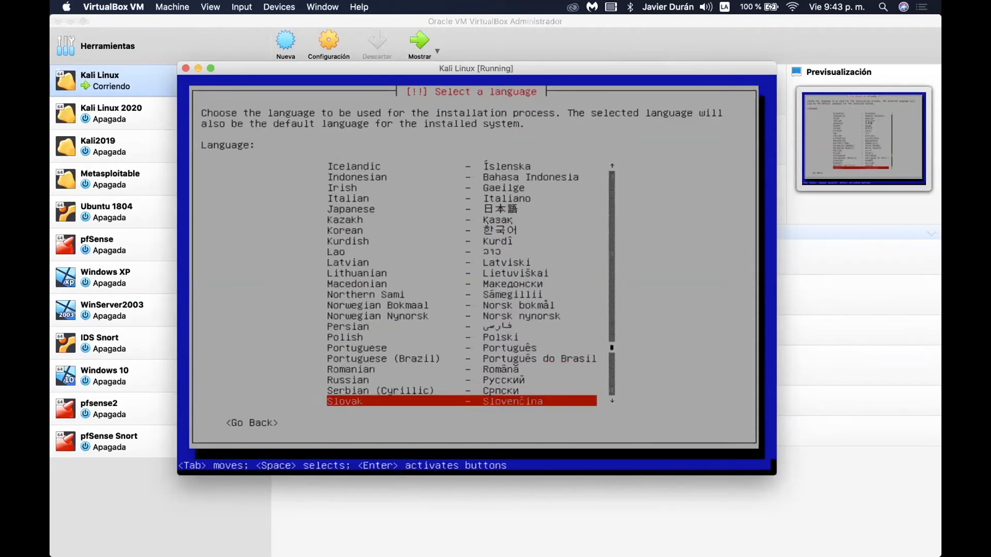
pyautogui.press('Down')
pyautogui.press('Down')
pyautogui.press('Up')
pyautogui.press('Up')
pyautogui.press('Up')
pyautogui.press('Down')
pyautogui.press('Down')
pyautogui.press('Down')
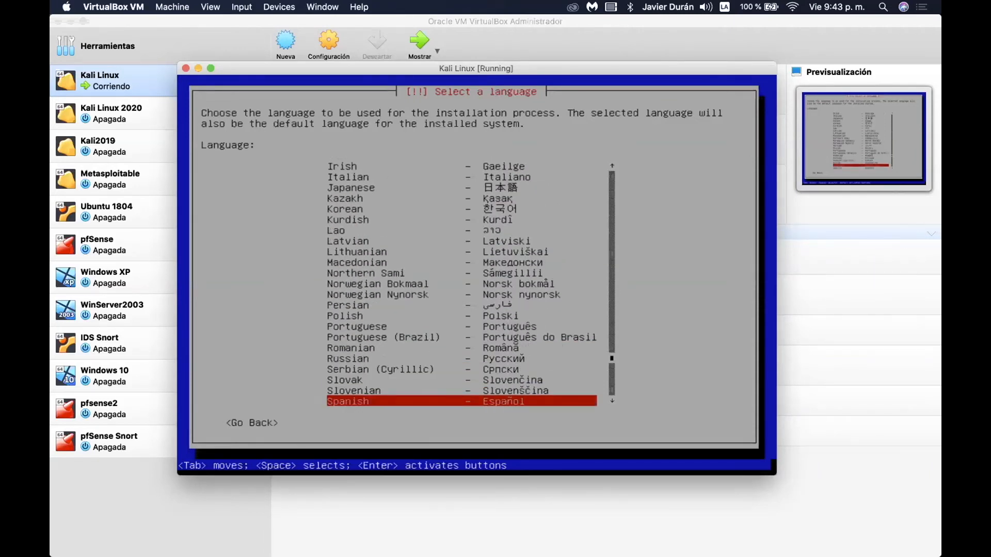
pyautogui.press('Return')
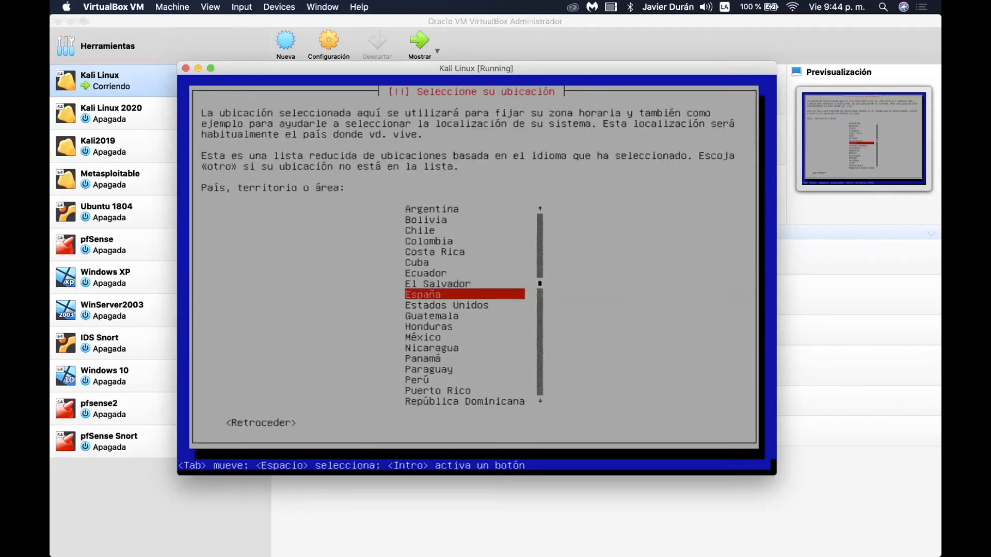
# Choose Colombia as the location and Latinoamericano as the keyboard layout.
pyautogui.press('Up')
pyautogui.press('Up')
pyautogui.press('Up')
pyautogui.press('Up')
pyautogui.press('Up')
pyautogui.press('Return')
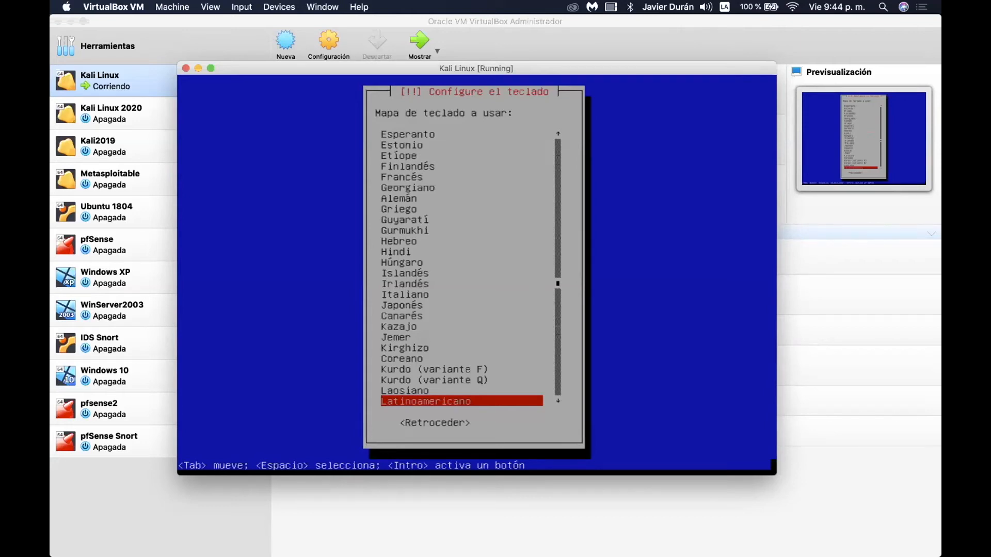
pyautogui.press('Down')
pyautogui.press('Up')
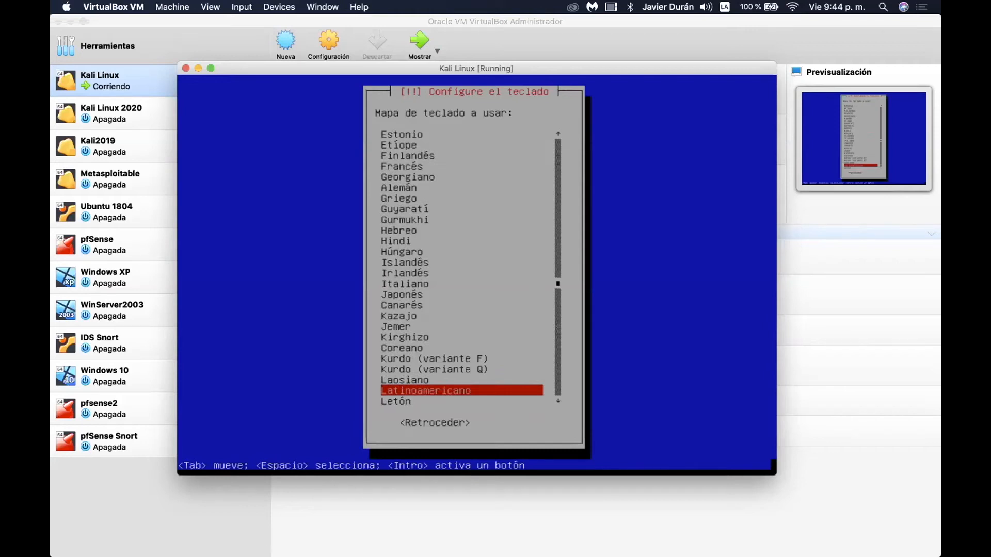
pyautogui.press('Return')
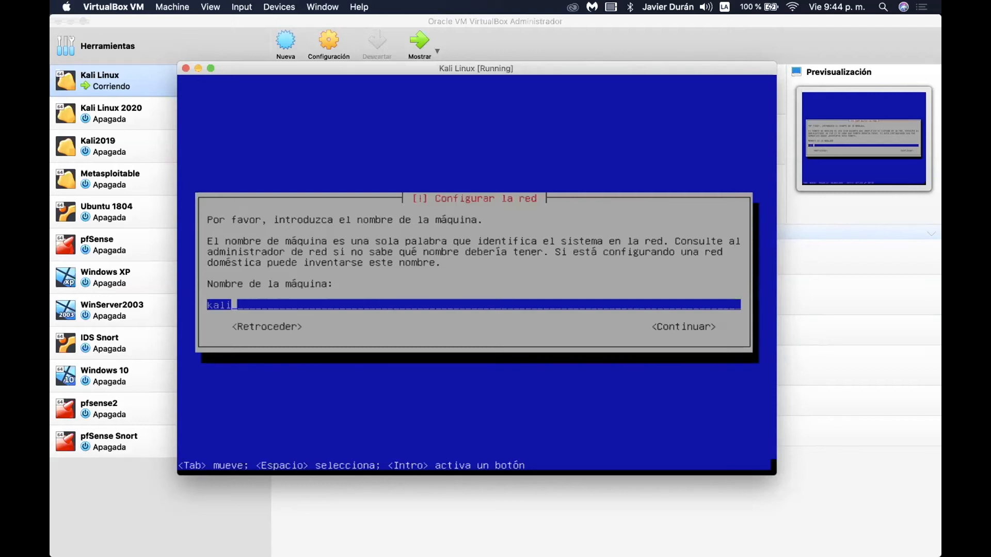
# Accept 'kali' as the hostname and continue with a blank domain name.
pyautogui.press('Left')
pyautogui.press('Left')
pyautogui.press('Left')
pyautogui.press('Left')
pyautogui.press('Right')
pyautogui.press('Right')
pyautogui.press('Right')
pyautogui.press('Tab')
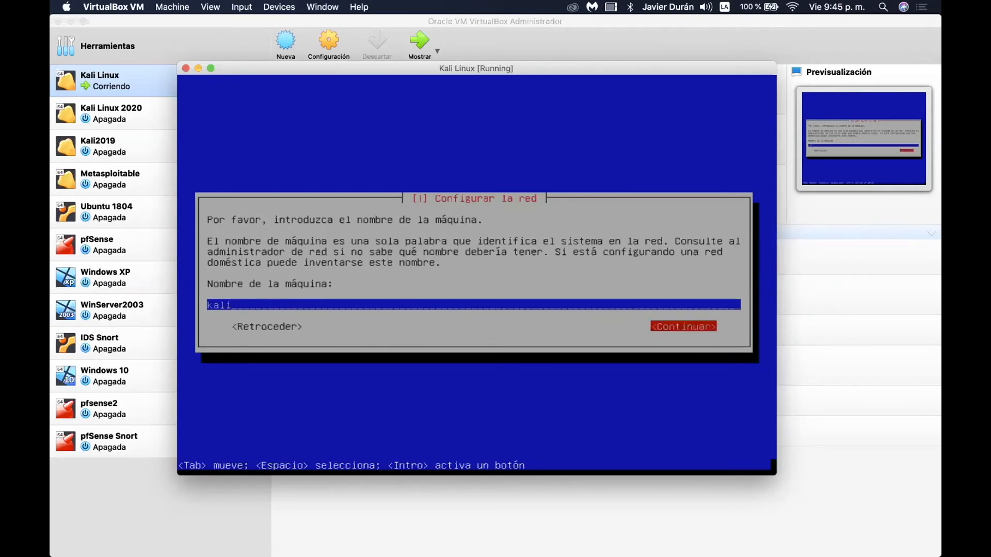
pyautogui.press('Return')
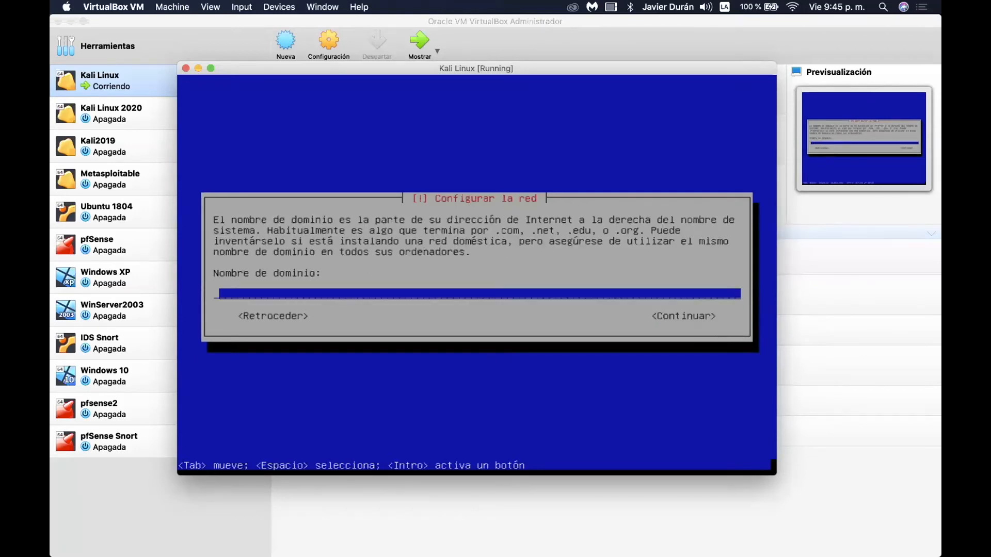
pyautogui.press('Tab')
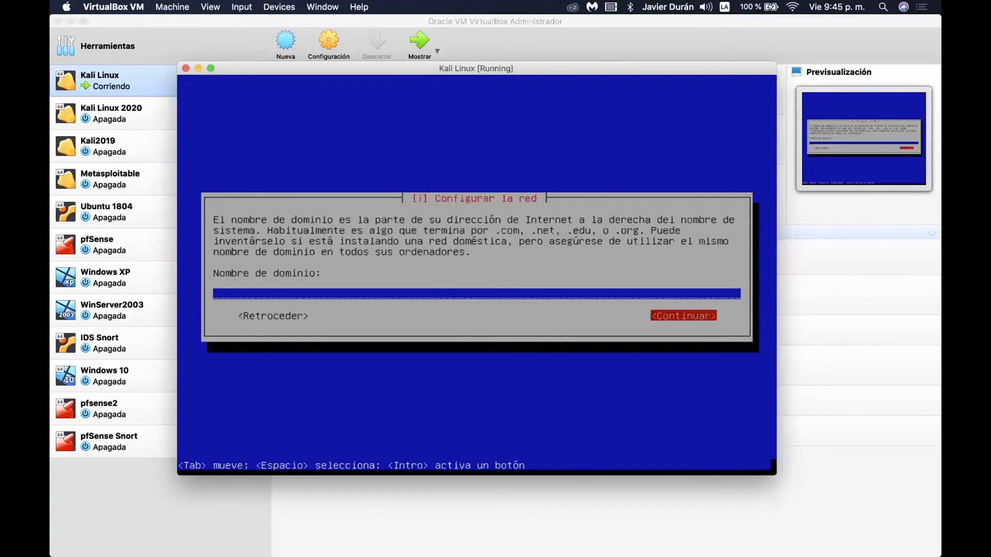
pyautogui.press('Return')
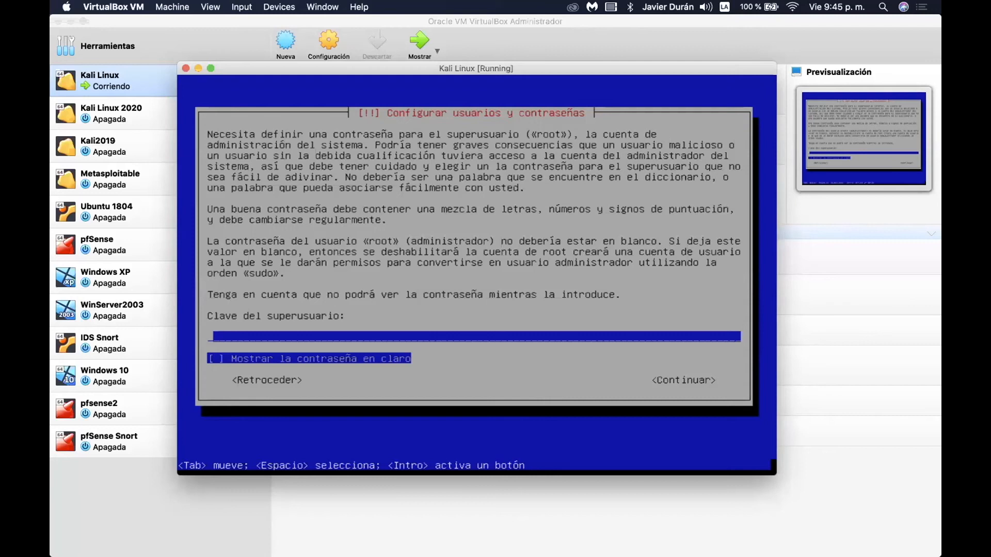
# Enter the root password, then retype it in the verification prompt.
pyautogui.write('********')
pyautogui.press('Tab')
pyautogui.press('Tab')
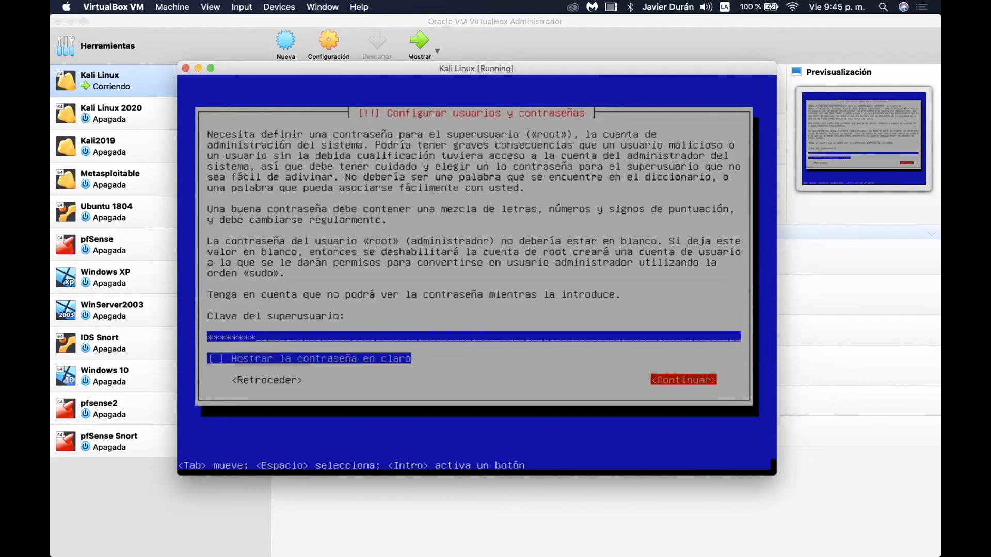
pyautogui.press('Return')
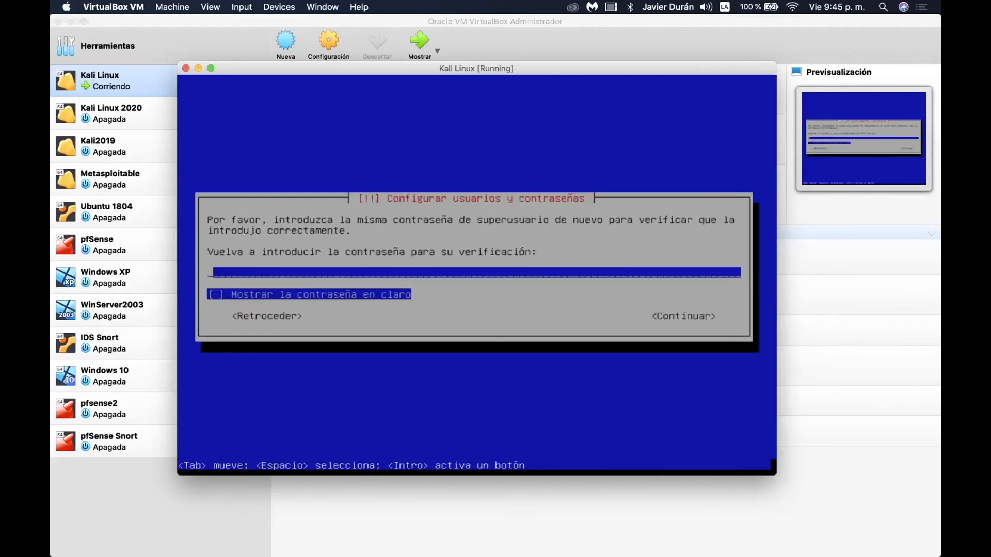
pyautogui.write('*********')
pyautogui.press('Tab')
pyautogui.press('Tab')
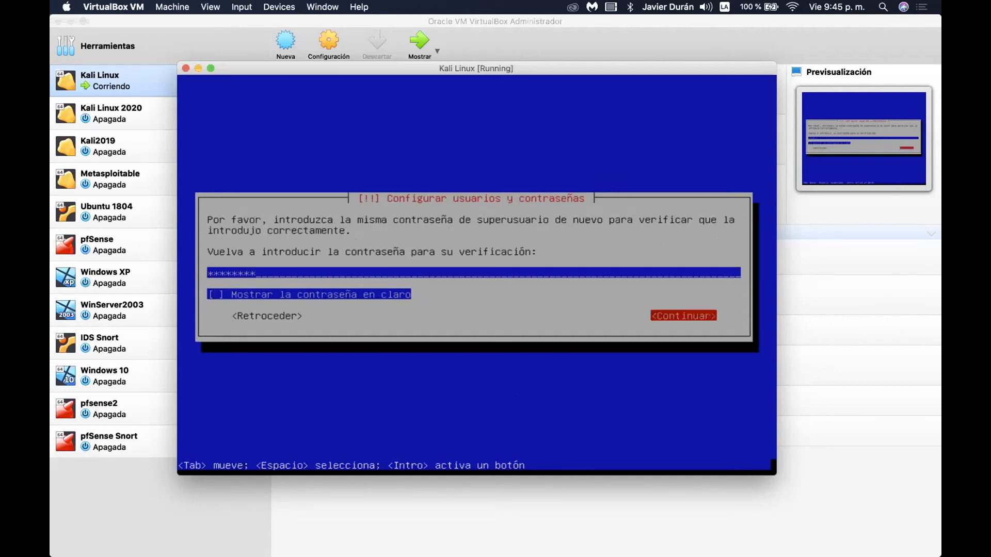
pyautogui.press('Return')
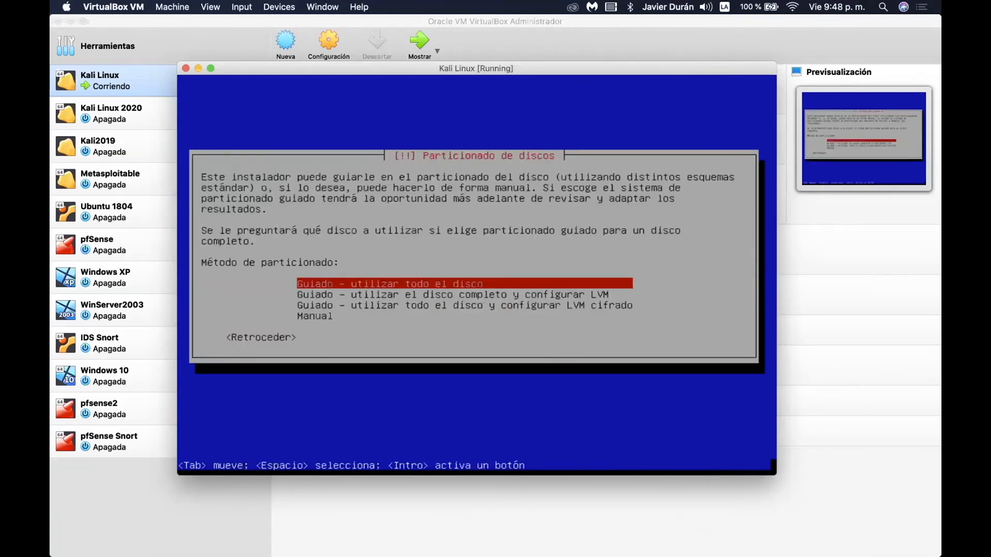
# Use guided whole-disk partitioning on the 32.2 GB sda disk with all files in one partition.
pyautogui.press('Down')
pyautogui.press('Down')
pyautogui.press('Up')
pyautogui.press('Up')
pyautogui.press('Return')
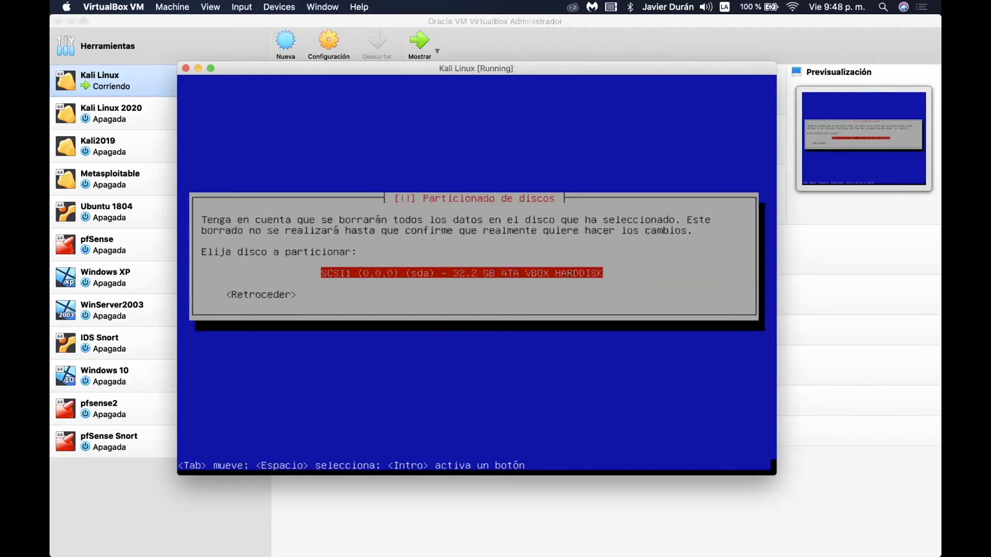
pyautogui.press('Return')
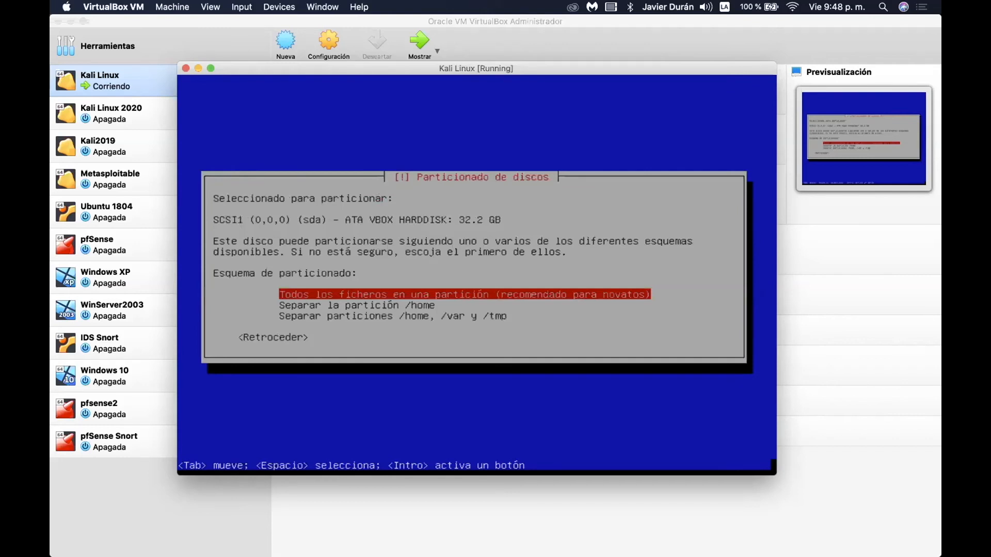
pyautogui.press('Down')
pyautogui.press('Down')
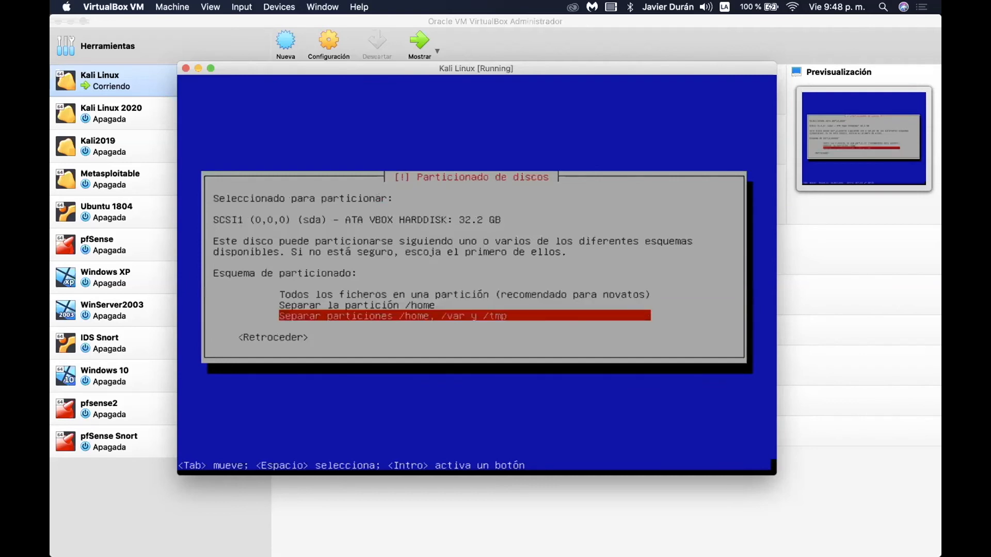
pyautogui.press('Up')
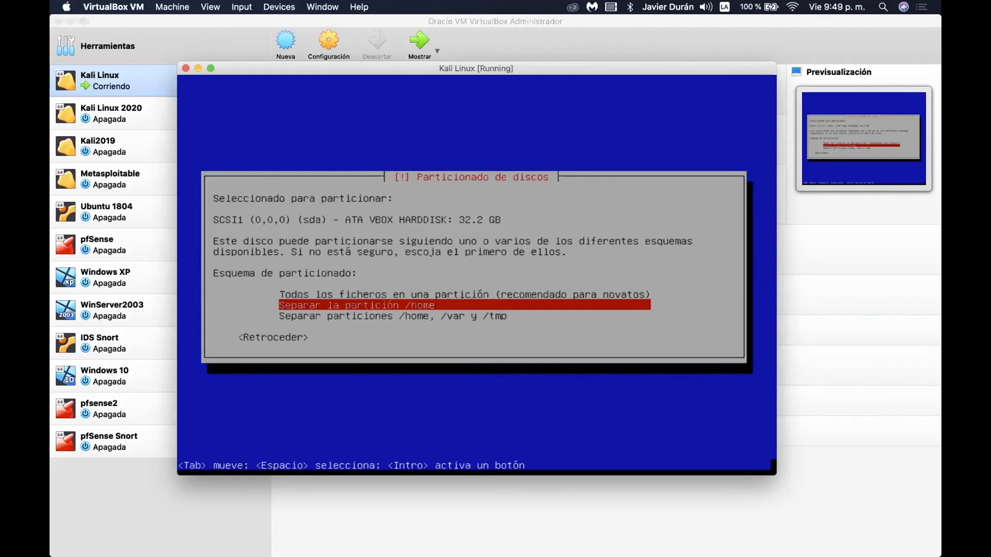
pyautogui.press('Up')
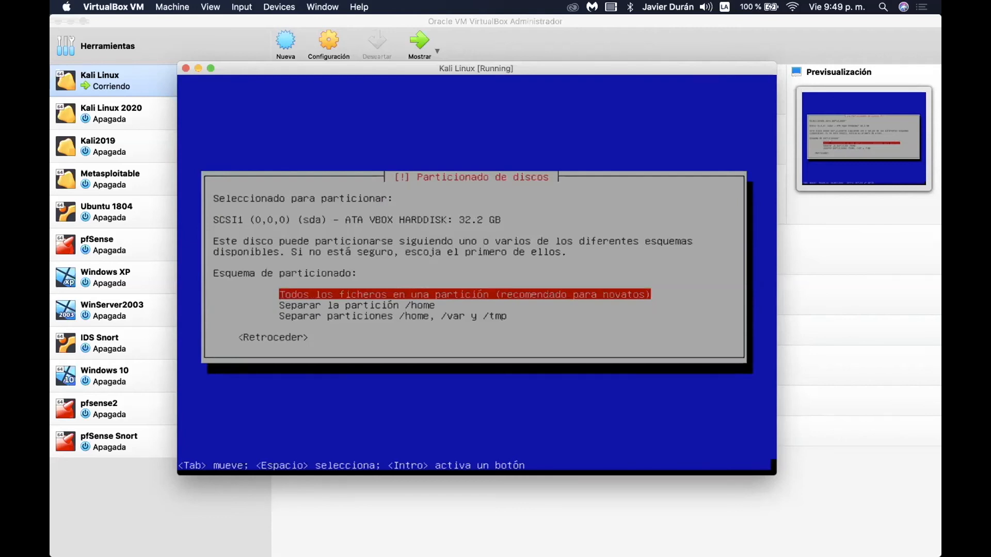
pyautogui.press('Return')
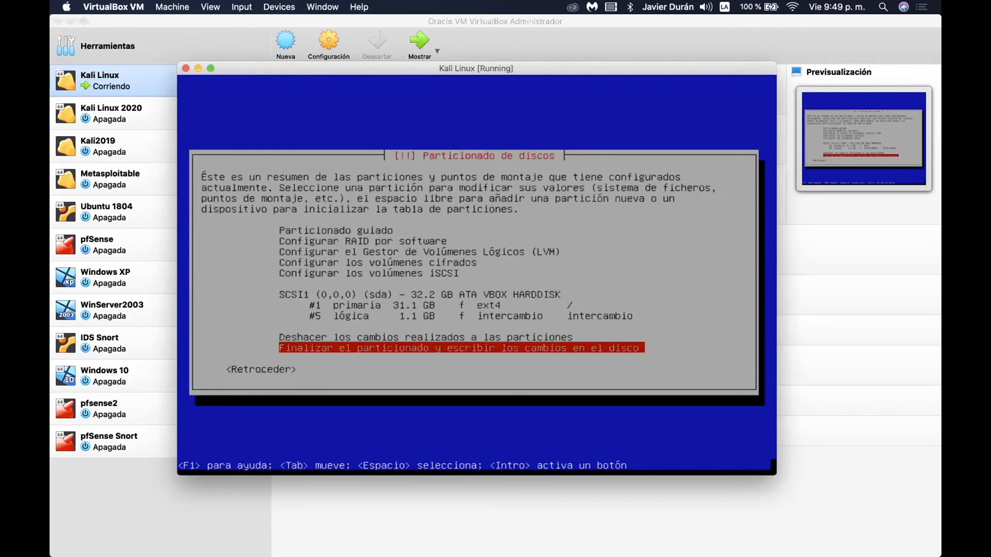
# Finish partitioning and answer Sí to write the partition changes to disk.
pyautogui.press('Return')
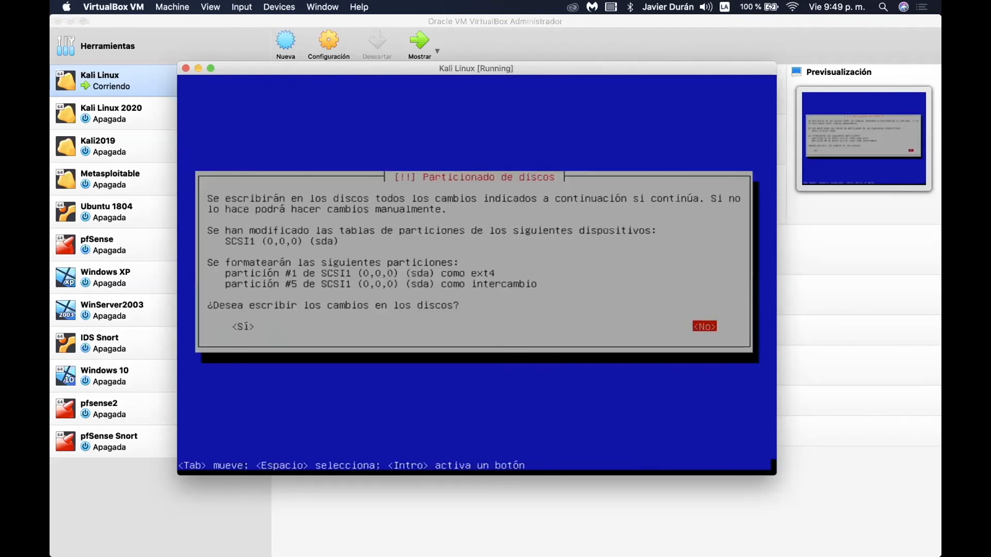
pyautogui.press('Tab')
pyautogui.press('Return')
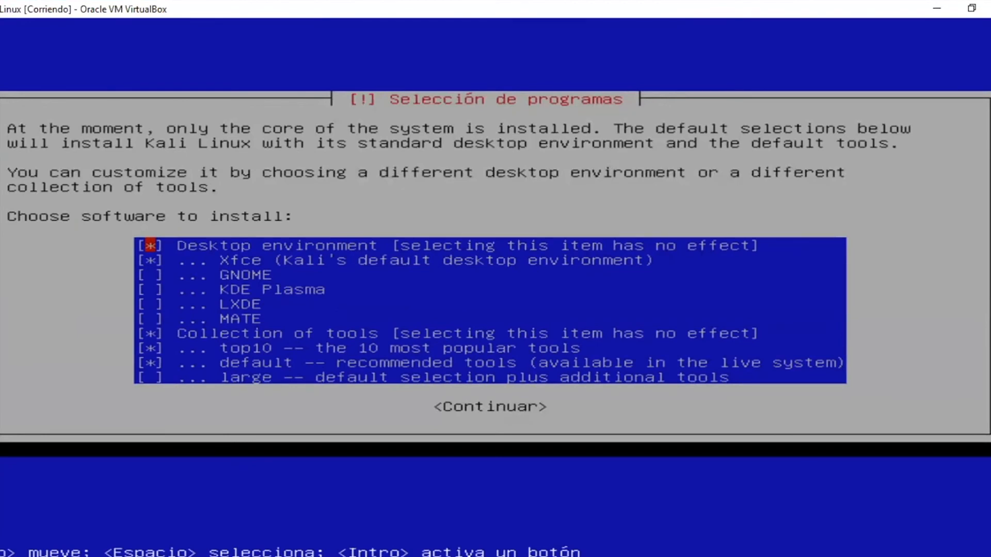
# Review the software checkboxes, keeping Xfce, top10 and default tools selected.
pyautogui.press('Down')
pyautogui.press('Down')
pyautogui.press('Down')
pyautogui.press('Down')
pyautogui.press('Down')
pyautogui.press('Tab')
pyautogui.press('Up')
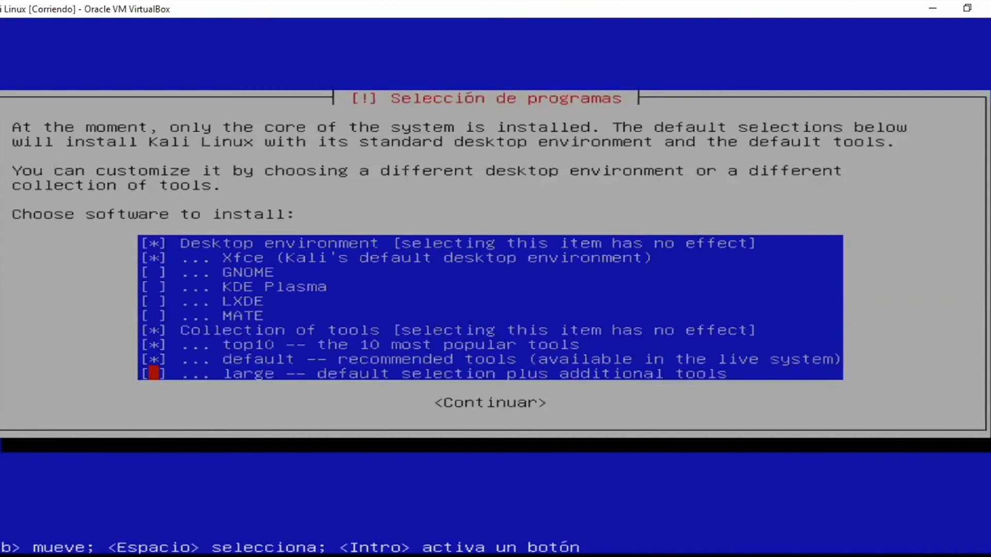
pyautogui.press('Up')
pyautogui.press('Up')
pyautogui.press('Down')
pyautogui.press('Down')
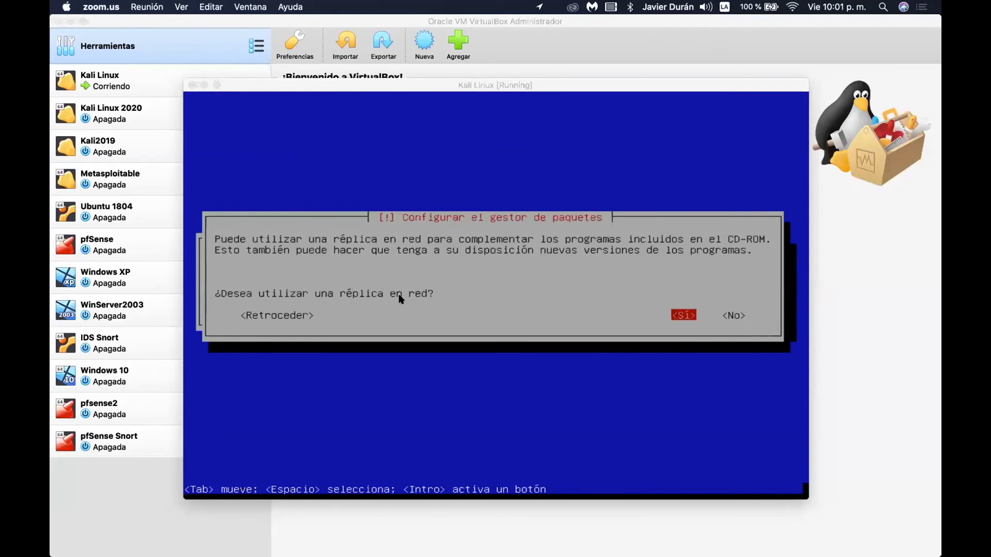
# Focus the VM window and answer No to using a network mirror.
pyautogui.click(481, 273)
pyautogui.press('Tab')
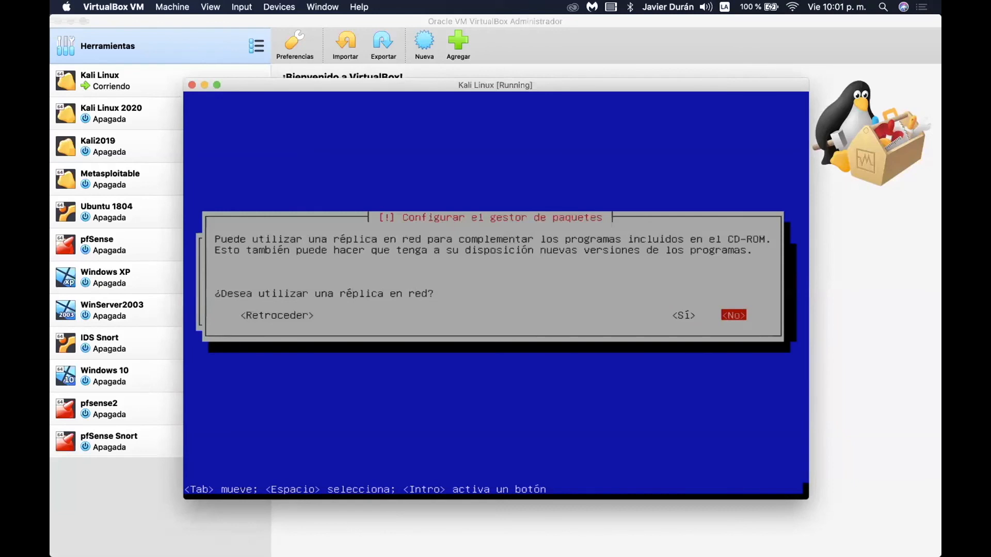
pyautogui.press('Return')
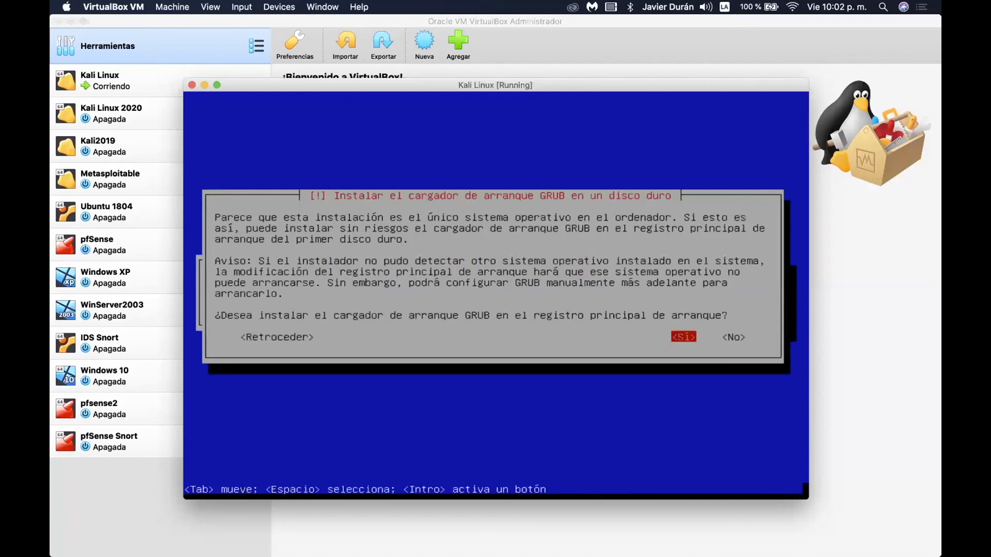
# Agree to install GRUB to the master boot record and choose /dev/sda as its device.
pyautogui.press('Return')
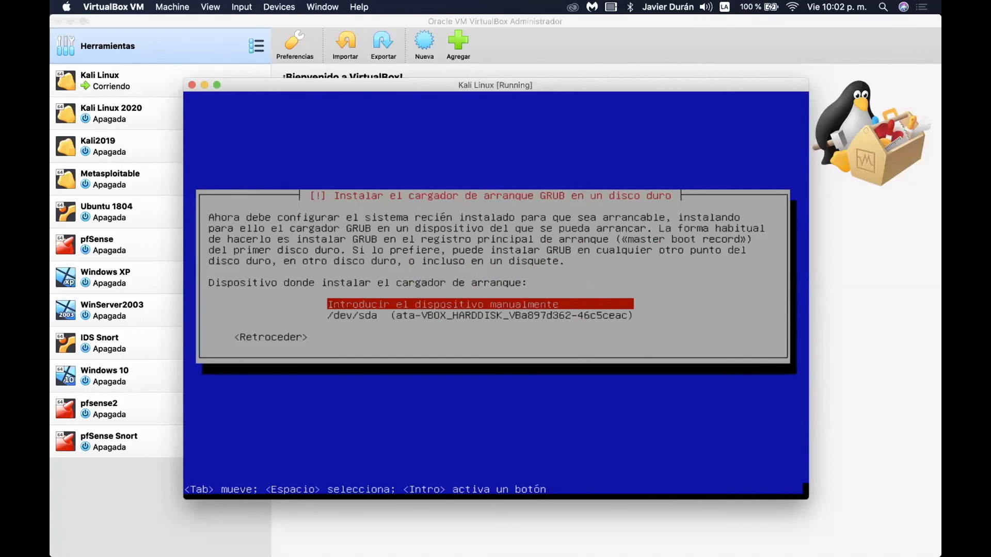
pyautogui.press('Down')
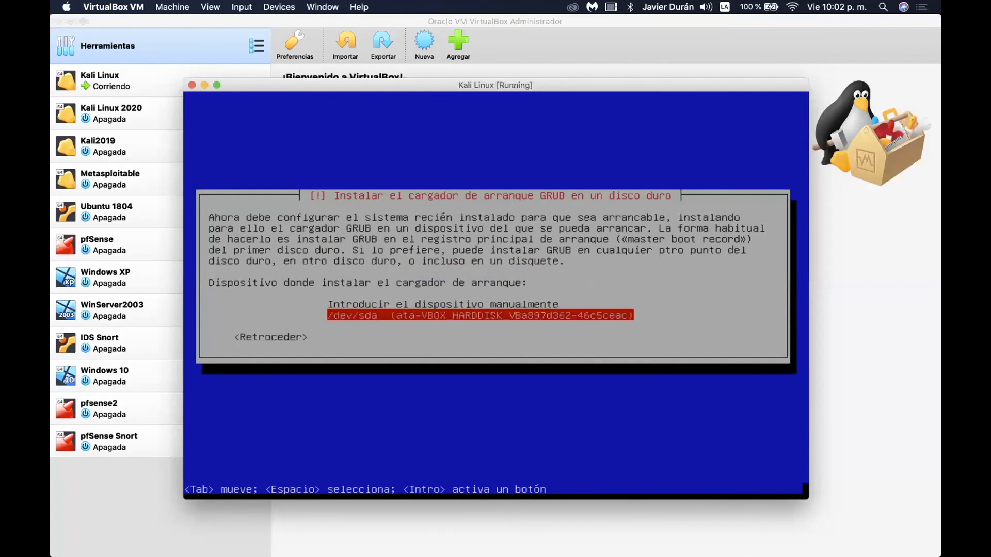
pyautogui.press('Return')
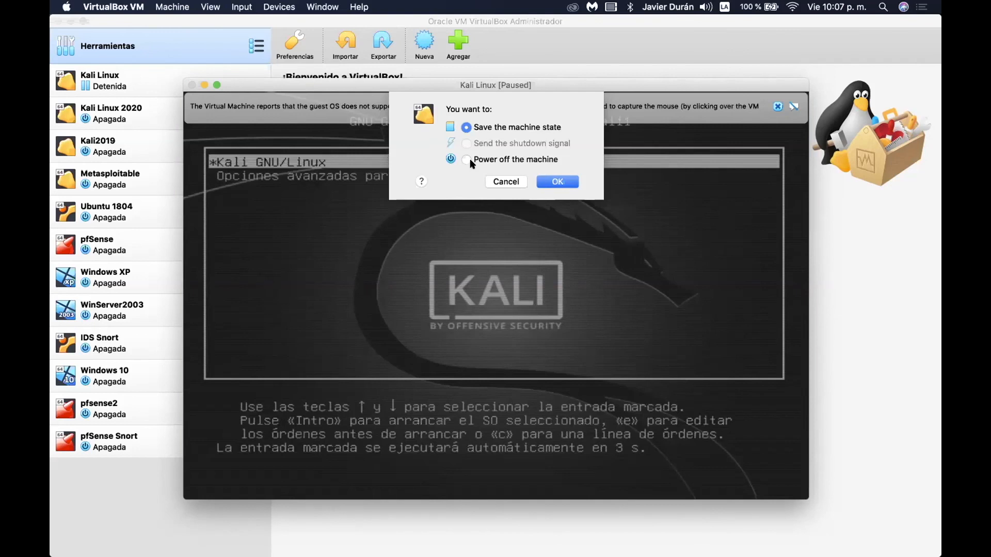
# Power off the Kali VM and select Kali Linux in the manager list.
pyautogui.click(469, 160)
pyautogui.click(551, 181)
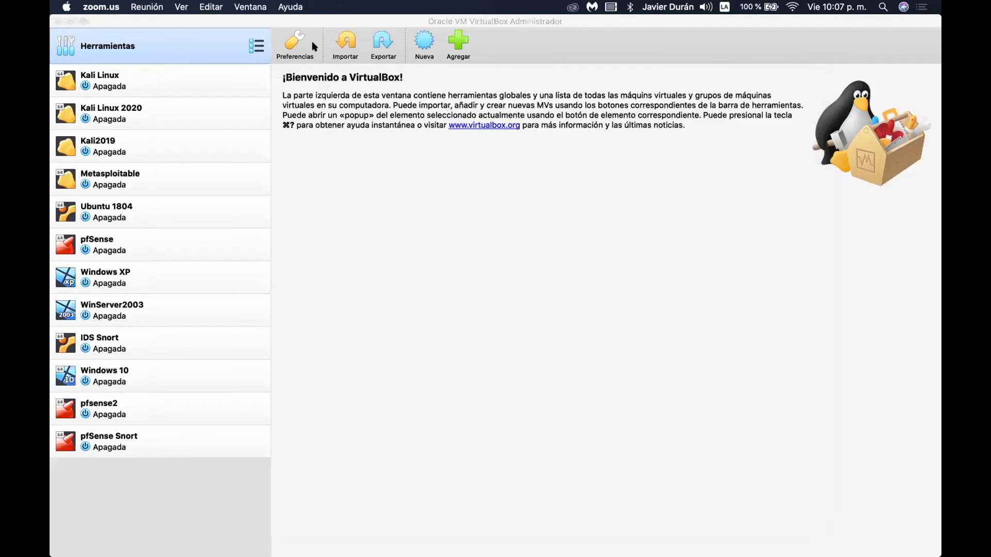
pyautogui.click(136, 91)
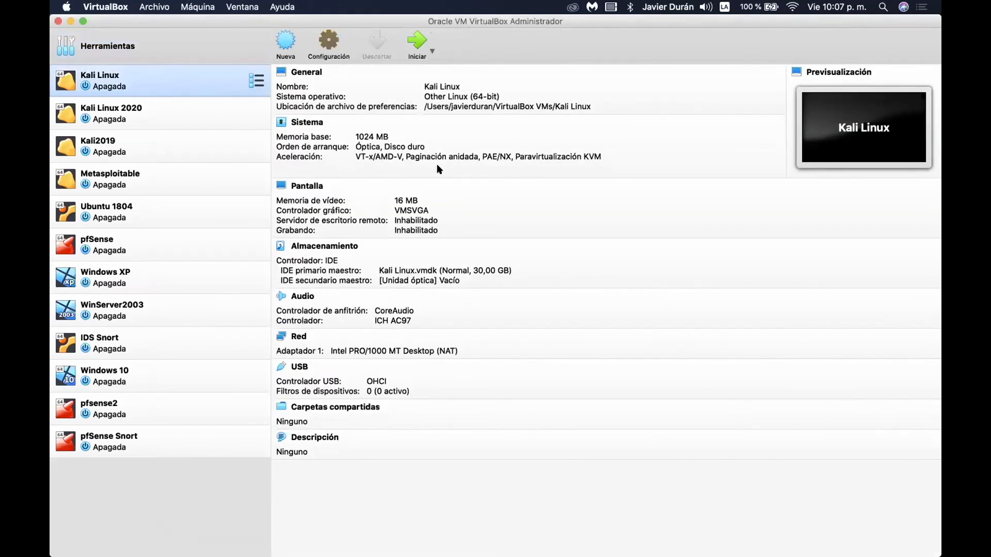
# In System > Motherboard, uncheck Optical and move Hard Disk to the top of the boot order.
pyautogui.press('super+s')
pyautogui.click(340, 134)
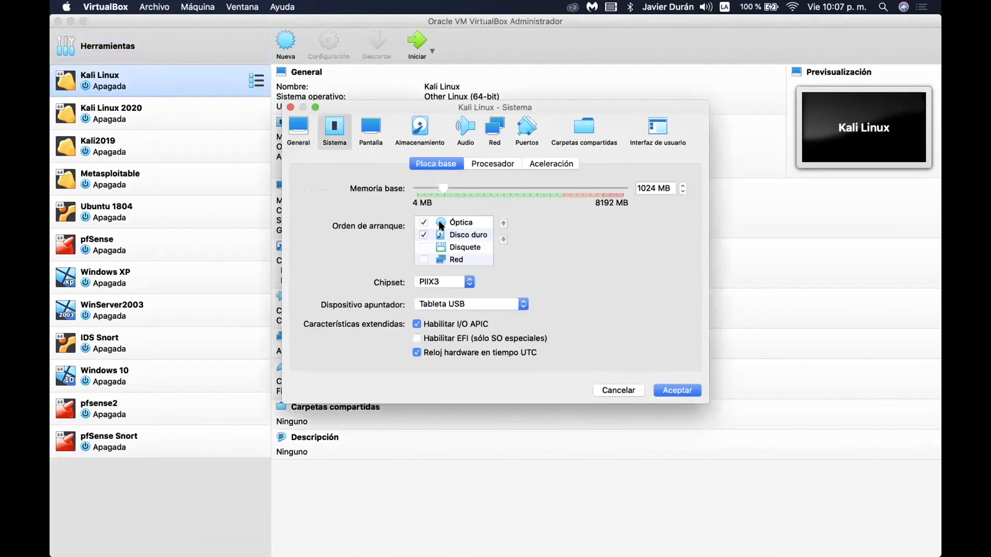
pyautogui.click(449, 236)
pyautogui.click(424, 222)
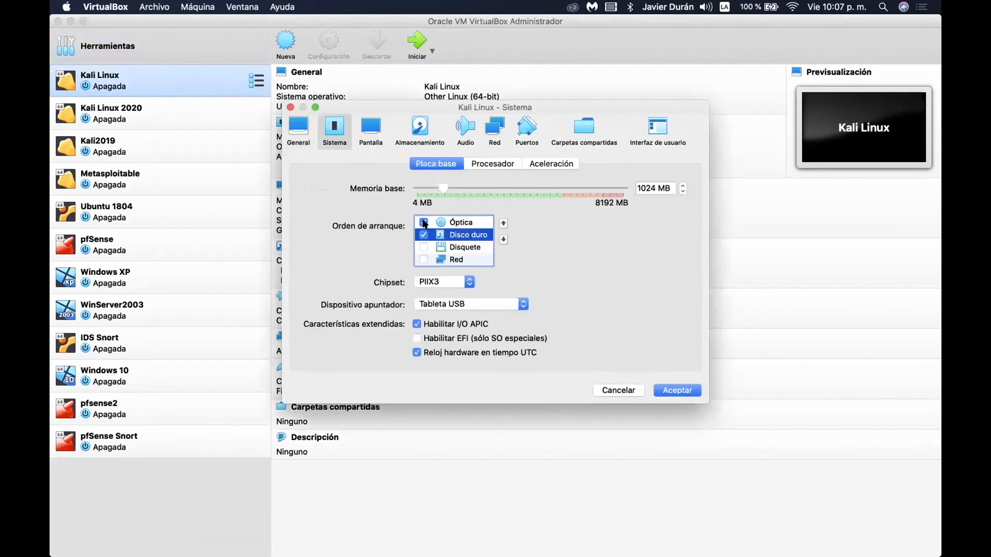
pyautogui.click(503, 224)
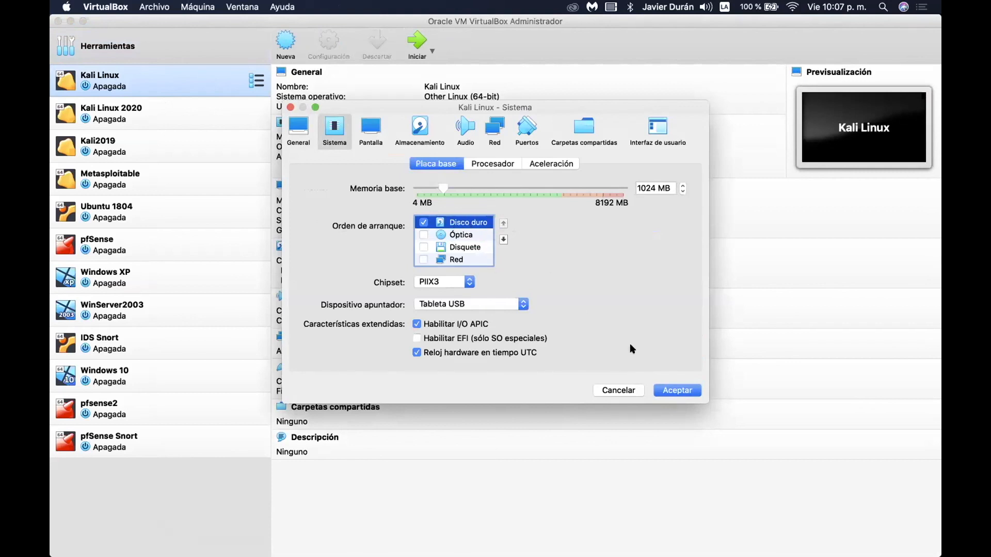
pyautogui.click(494, 128)
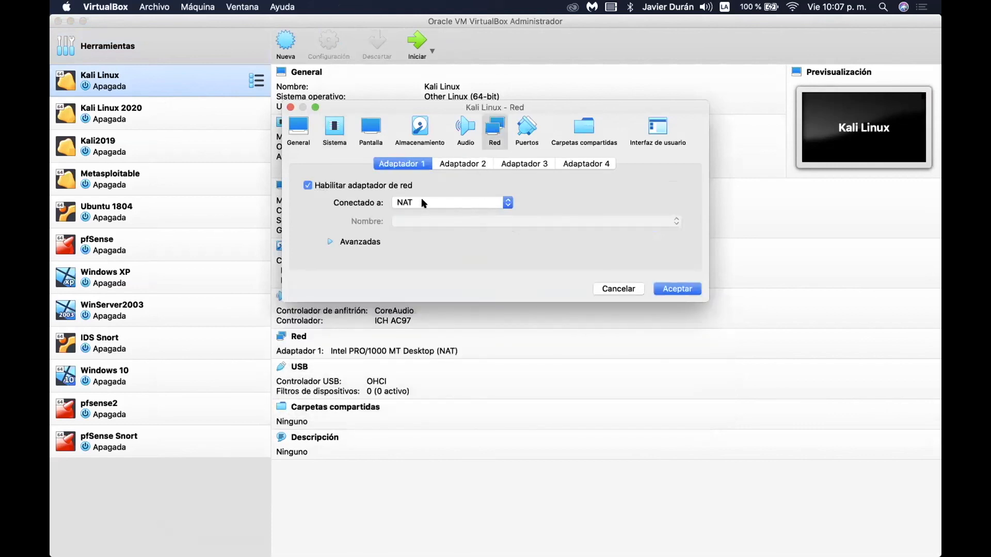
# Set Adapter 1 to Bridged Adapter on en0: Wi-Fi (AirPort), save, and start the Kali VM.
pyautogui.click(422, 200)
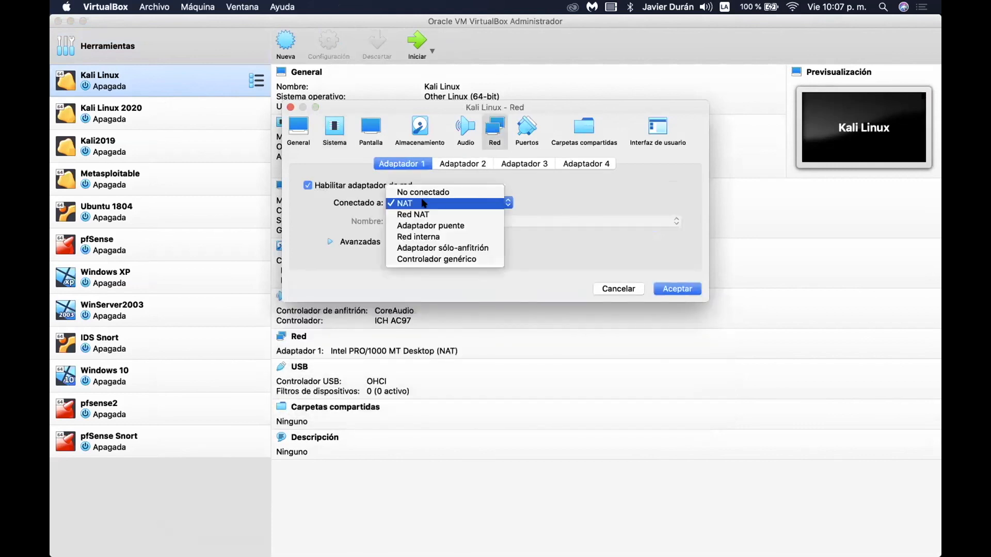
pyautogui.click(436, 225)
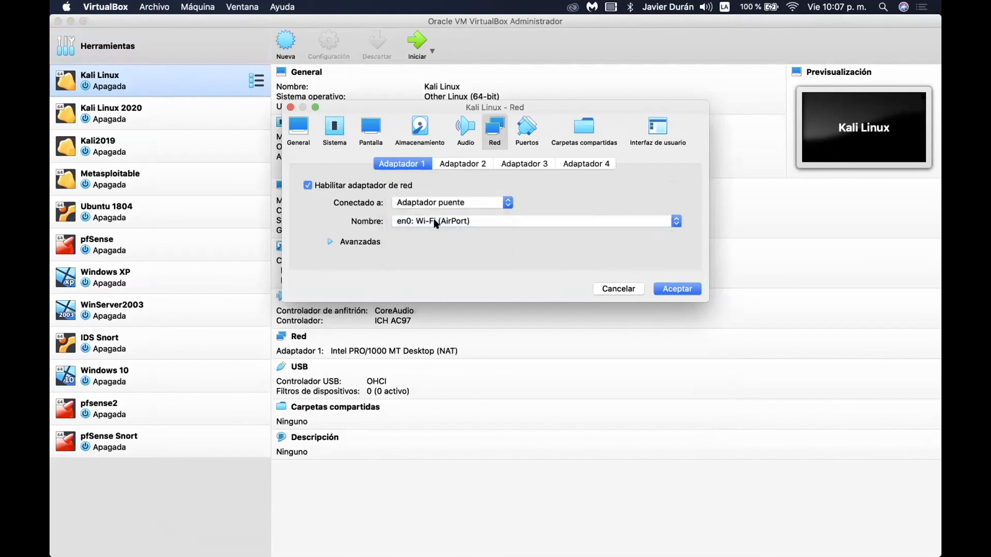
pyautogui.click(422, 223)
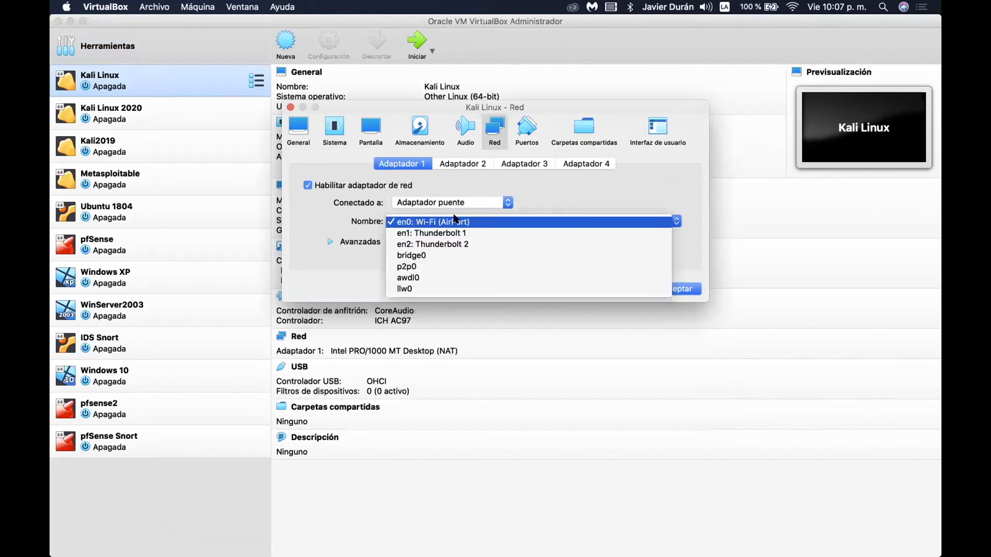
pyautogui.click(432, 223)
pyautogui.click(430, 225)
pyautogui.click(671, 287)
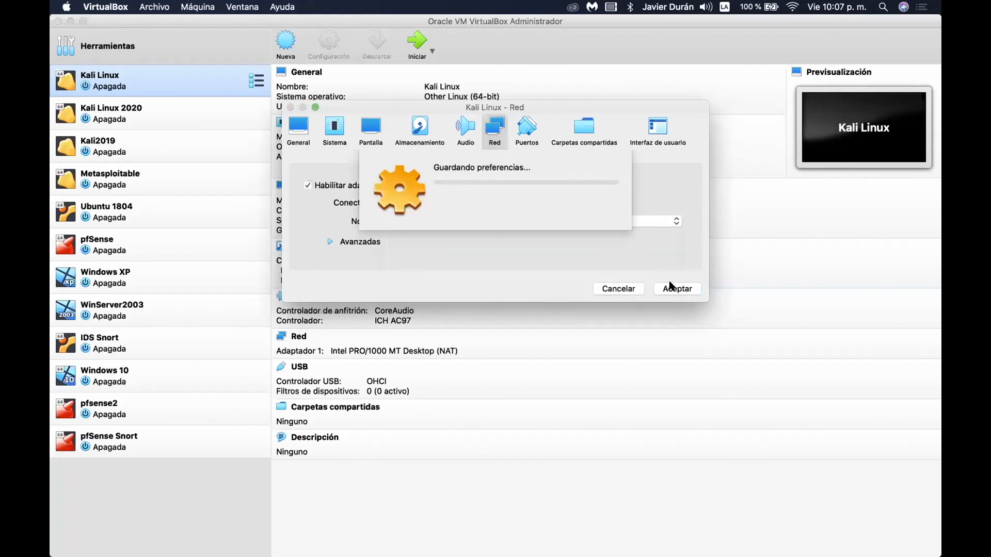
pyautogui.click(416, 48)
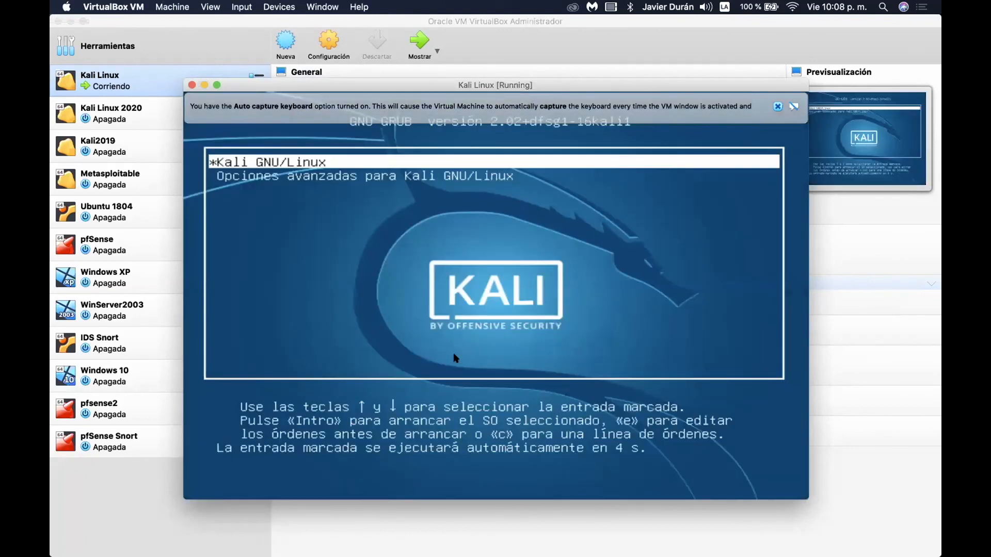
# Boot the Kali GNU/Linux GRUB entry and close the keyboard-capture and mouse-integration notices.
pyautogui.press('Return')
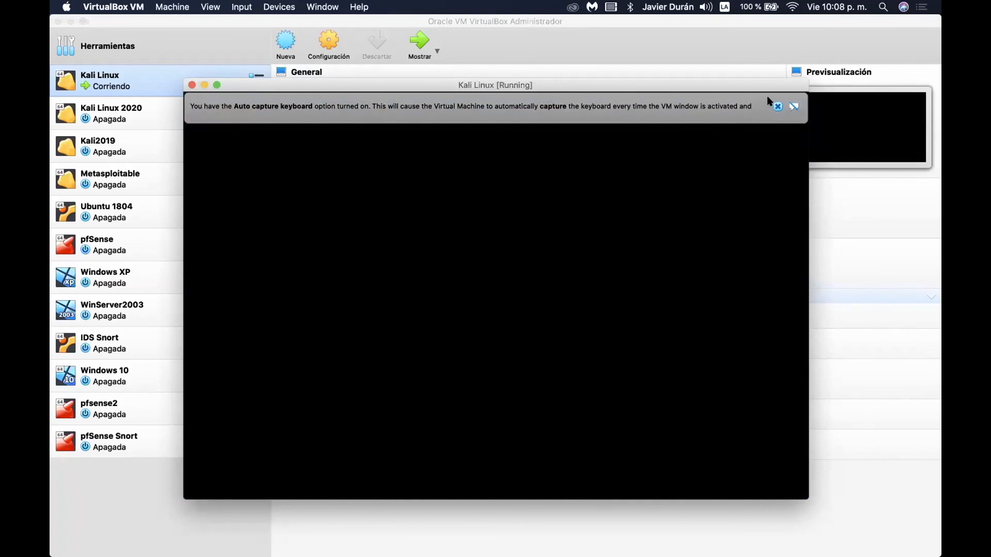
pyautogui.click(778, 106)
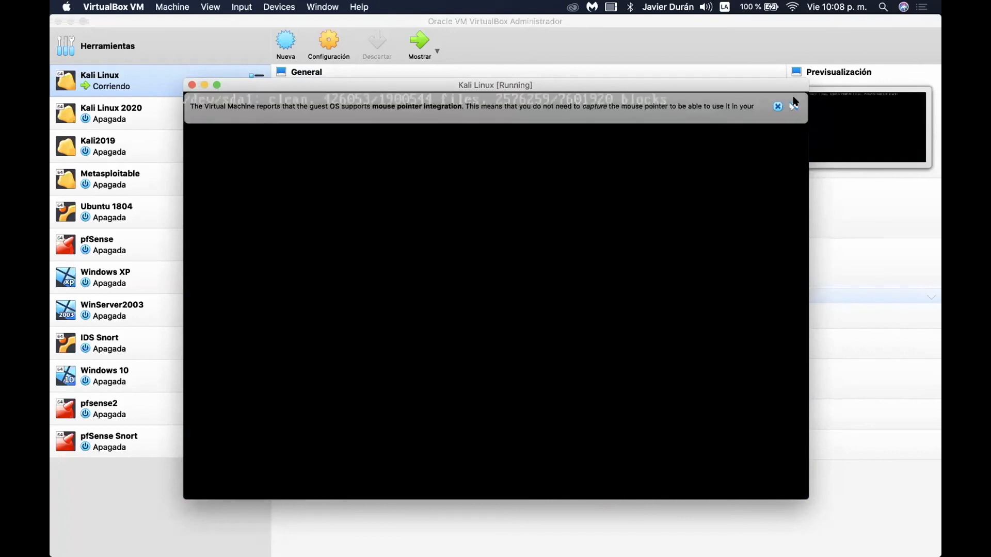
pyautogui.click(778, 107)
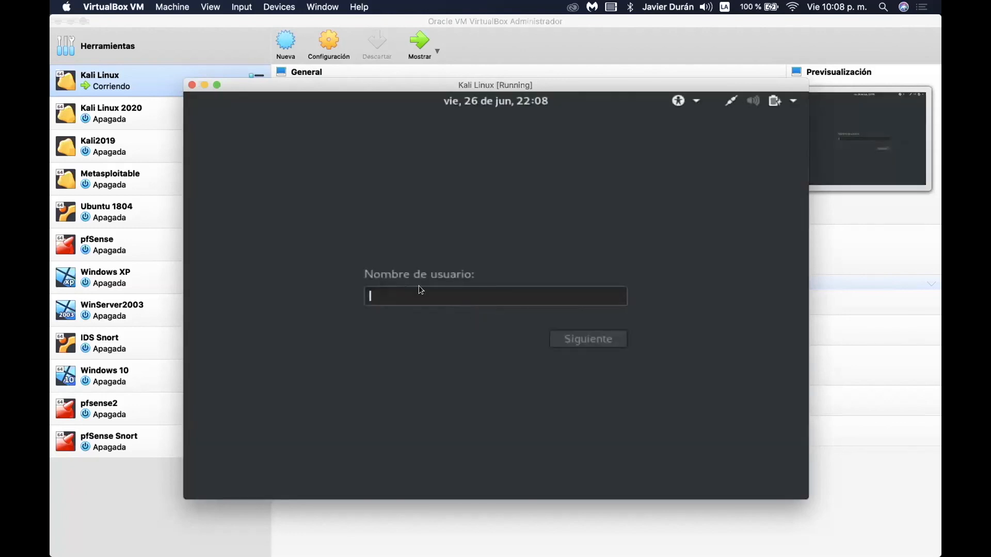
# Enter the root username on the Kali login screen and begin typing the account password.
pyautogui.write('root')
pyautogui.press('Return')
pyautogui.write('toor')
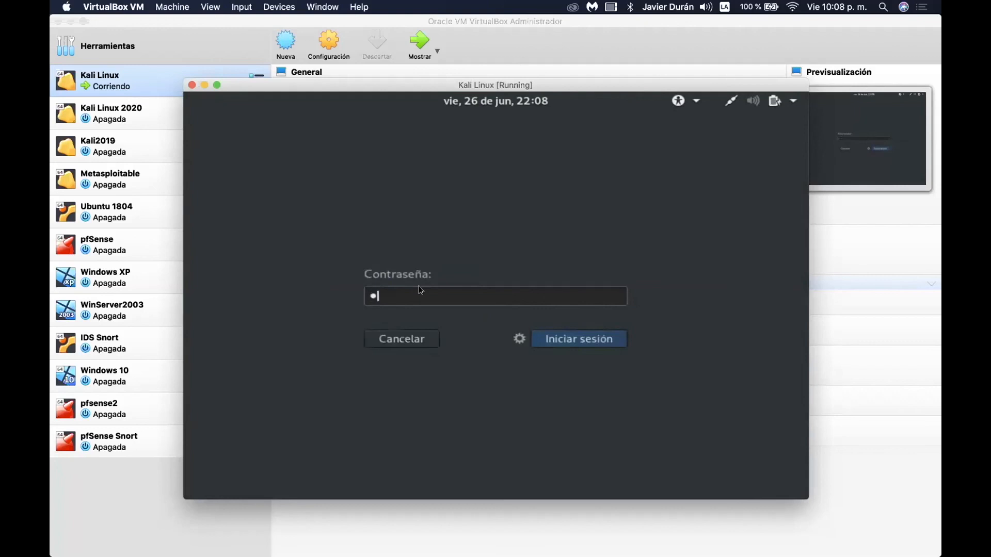
pyautogui.press('BackSpace')
pyautogui.press('BackSpace')
pyautogui.press('BackSpace')
pyautogui.press('BackSpace')
pyautogui.press('BackSpace')
pyautogui.press('BackSpace')
# Finish entering the account password and submit it to log in to Kali.
pyautogui.write('toor••••')
pyautogui.press('Return')
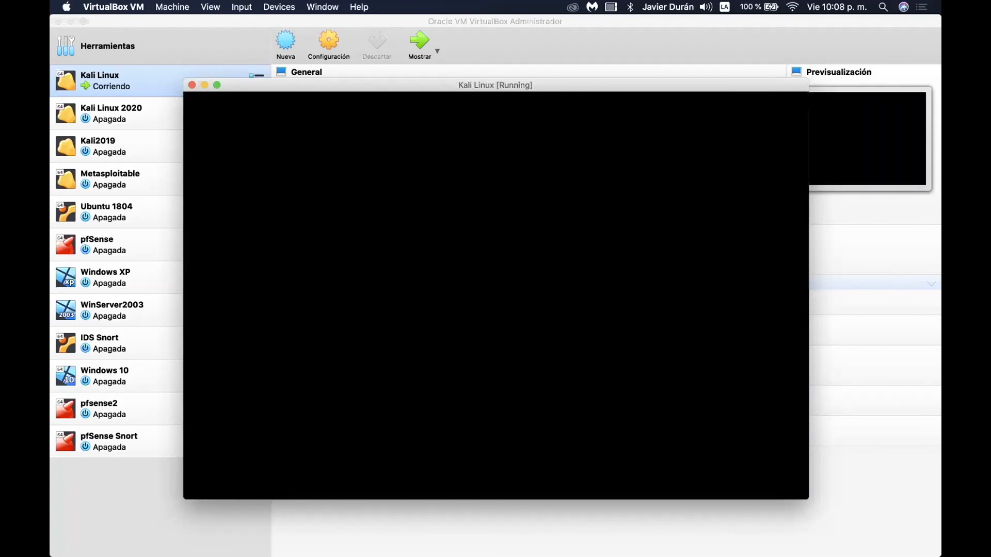